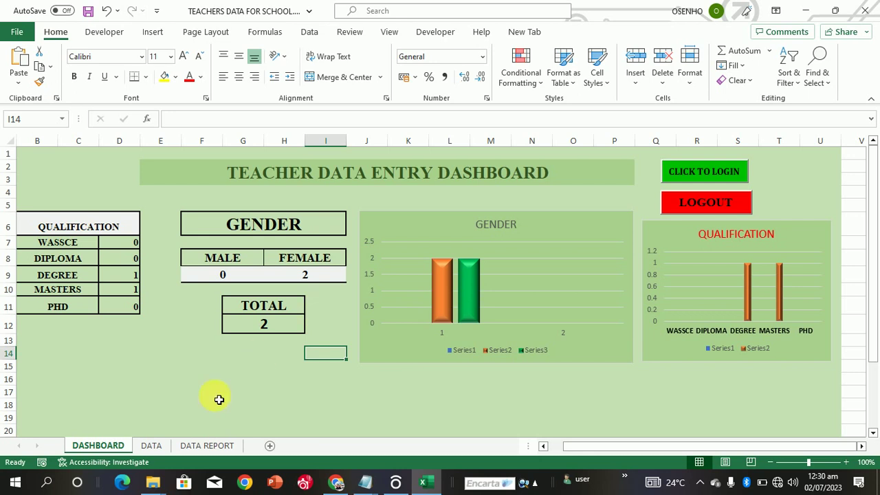
Step: Look over the DATA, DATA REPORT and DASHBOARD sheets, then close Excel and save the changes
{"action": "left_click", "coordinate": [153, 446]}
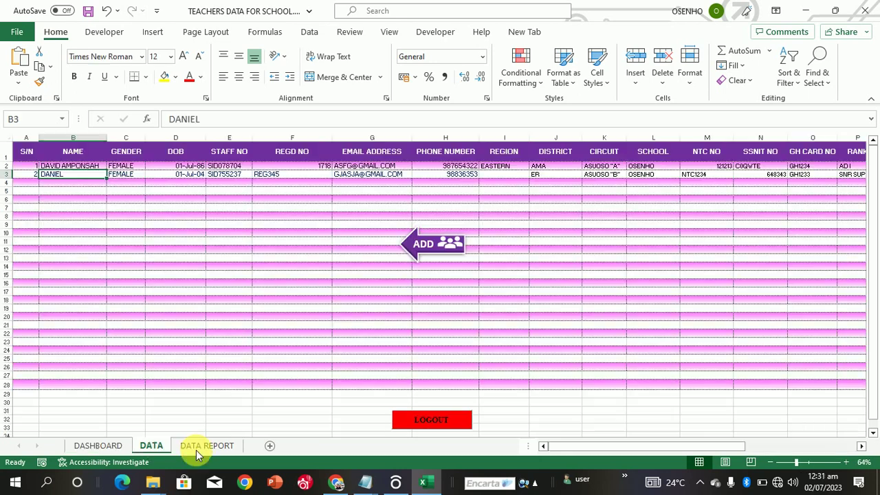
{"action": "left_click", "coordinate": [210, 454]}
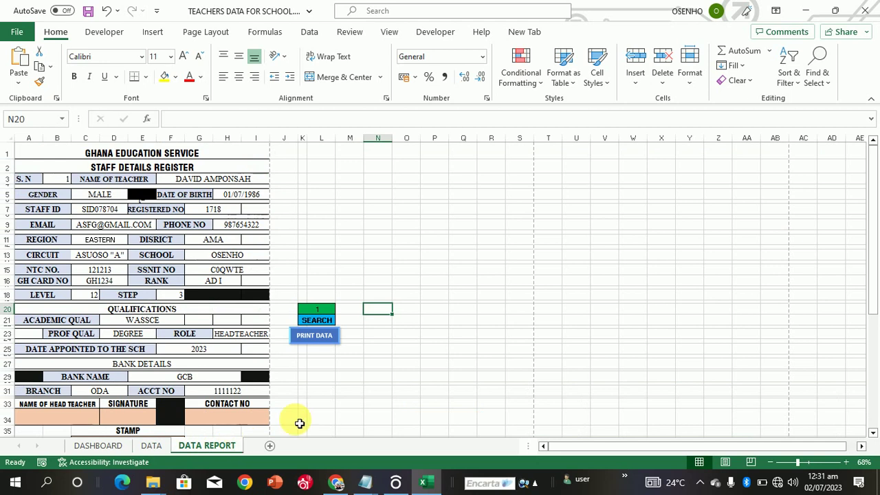
{"action": "left_click", "coordinate": [102, 446]}
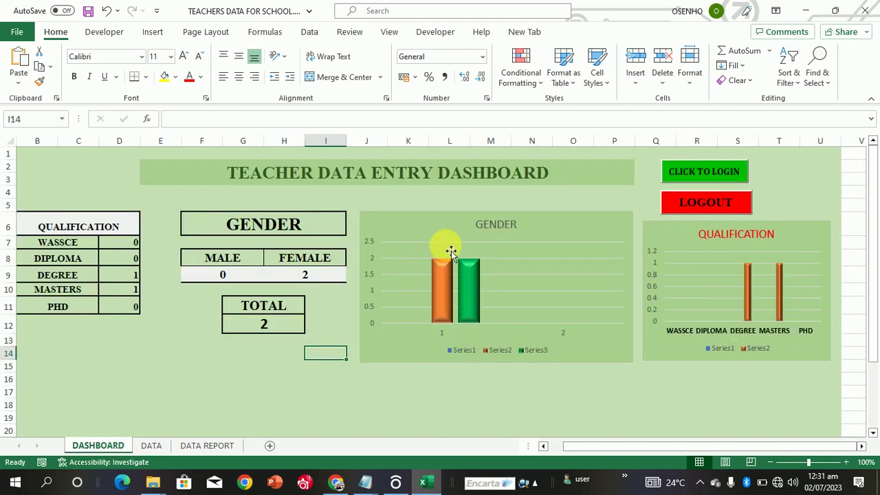
{"action": "left_click", "coordinate": [867, 15]}
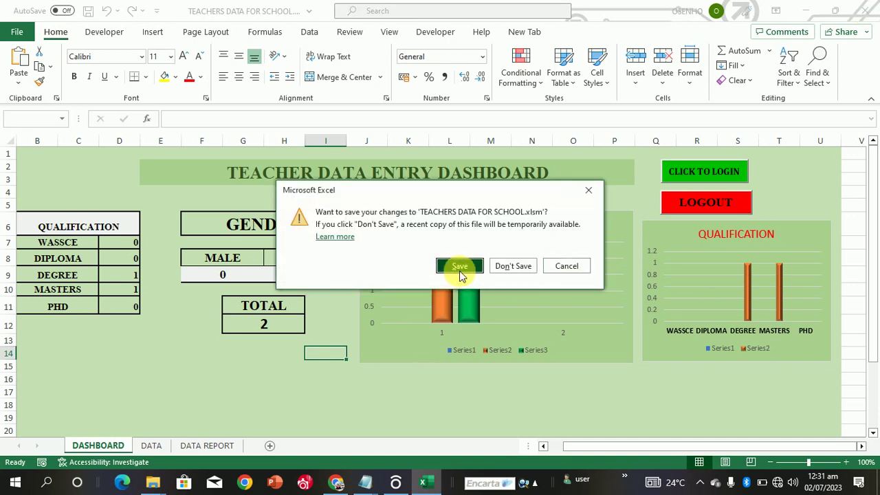
{"action": "left_click", "coordinate": [460, 270]}
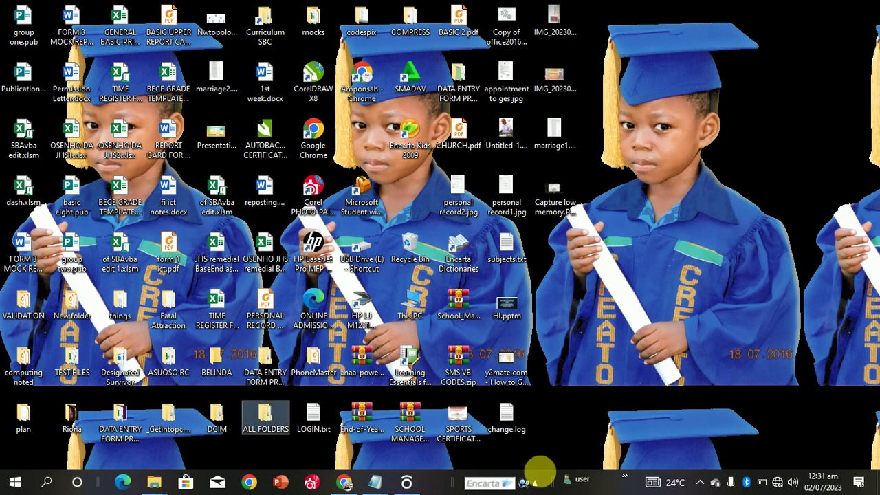
Step: Reopen TEACHERS DATA FOR SCHOOL.xlsm from the adm and teacher data folder
{"action": "mouse_move", "coordinate": [154, 480]}
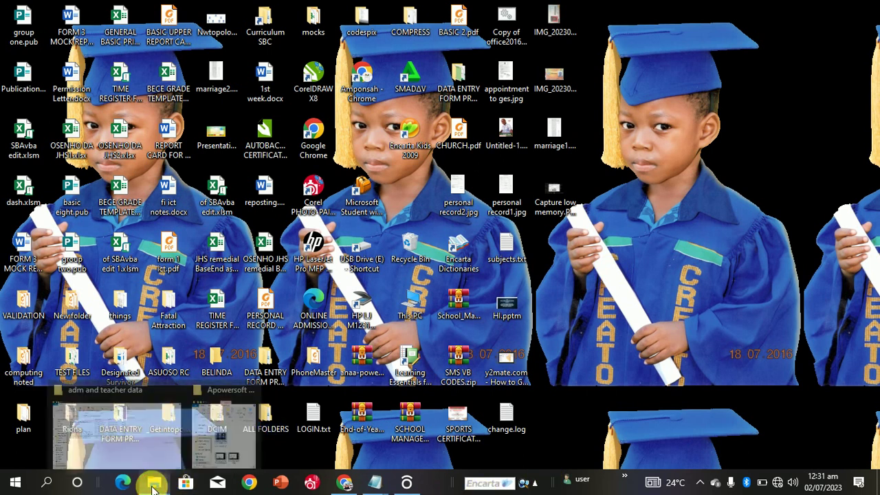
{"action": "left_click", "coordinate": [161, 435]}
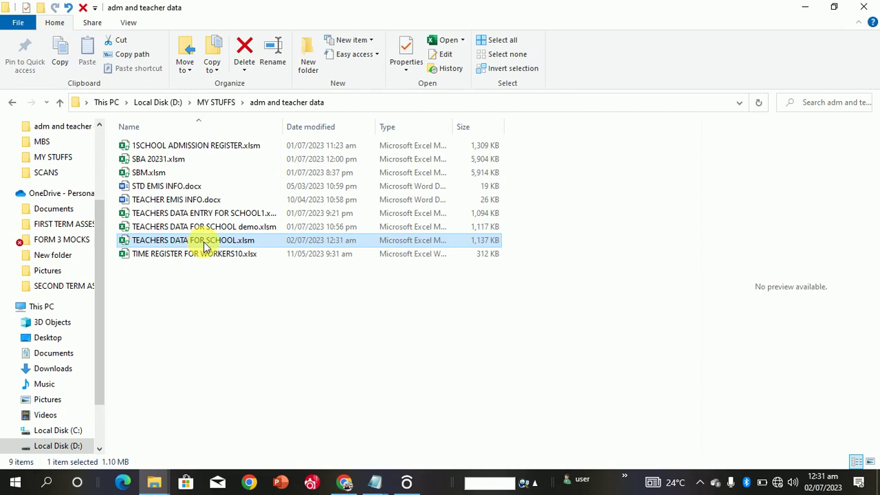
{"action": "double_click", "coordinate": [131, 244]}
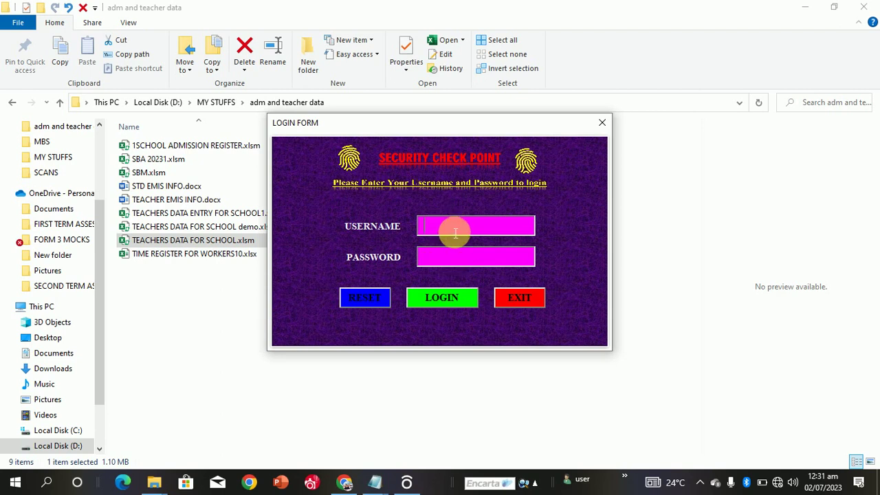
Step: Log in with the administrator username and password, then dismiss the Login Successful message
{"action": "type", "text": "a"}
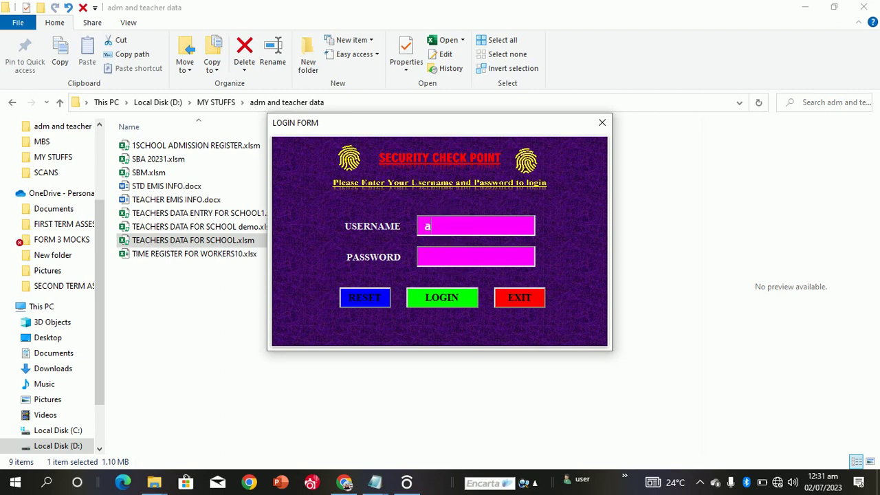
{"action": "type", "text": "dmin"}
{"action": "left_click", "coordinate": [460, 258]}
{"action": "type", "text": "1234"}
{"action": "left_click", "coordinate": [448, 297]}
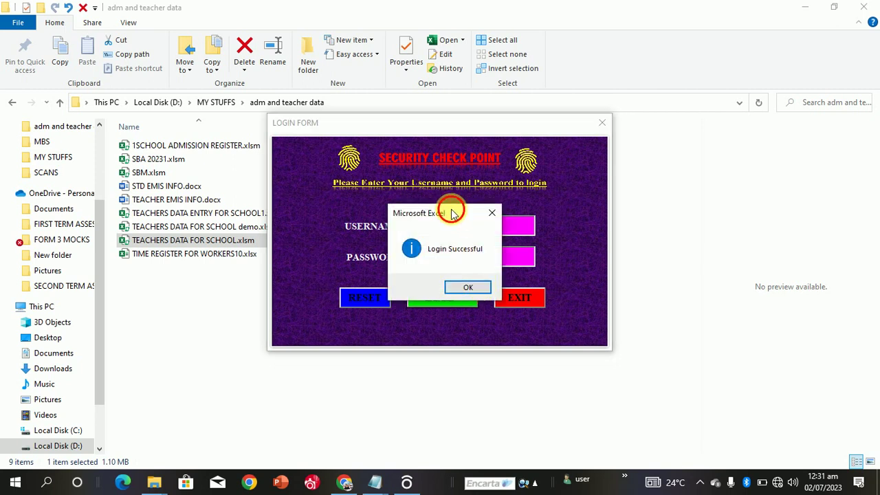
{"action": "left_click_drag", "start_coordinate": [450, 210], "coordinate": [527, 221]}
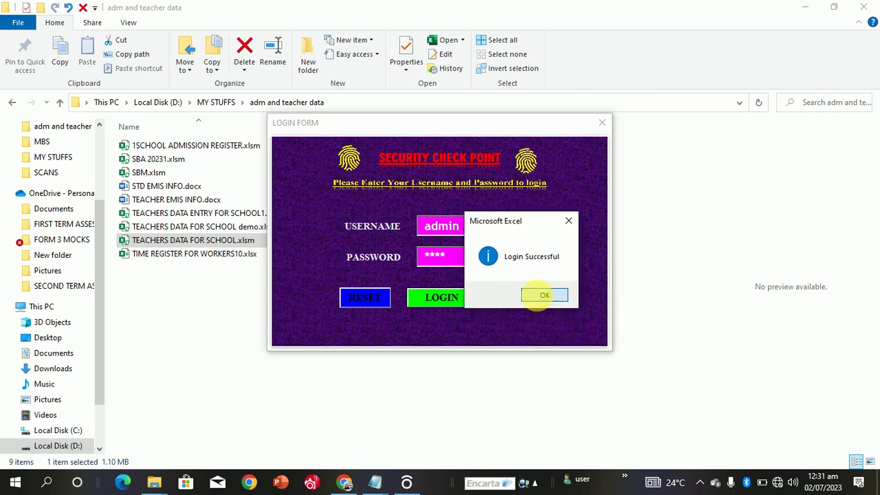
{"action": "left_click", "coordinate": [541, 297]}
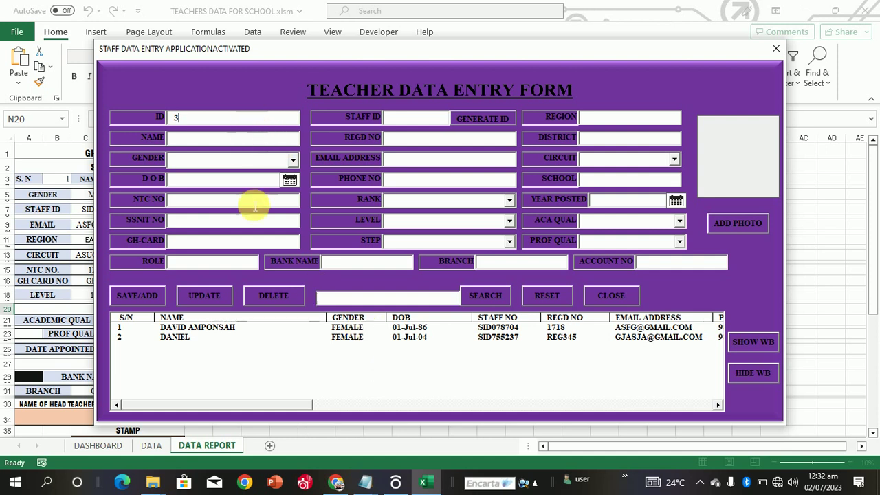
Step: Pick row 1 in the entry form's staff list to put its Staff ID in the search box
{"action": "left_click", "coordinate": [260, 339]}
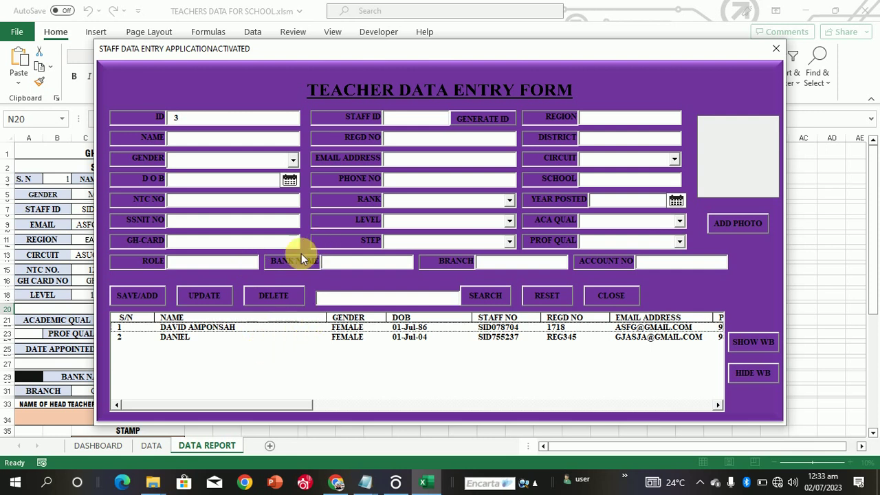
{"action": "left_click", "coordinate": [362, 328]}
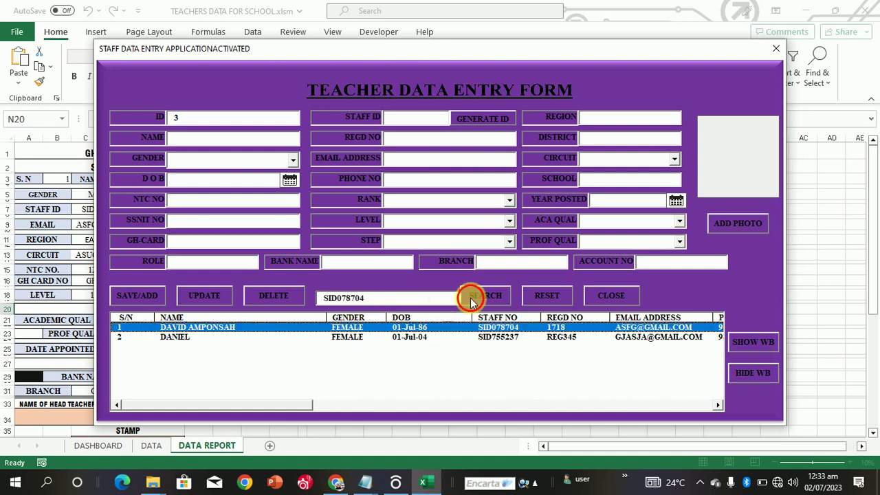
Step: Search to fill the form with the first teacher's record, then check the ROLE and BANK NAME fields
{"action": "left_click", "coordinate": [471, 300]}
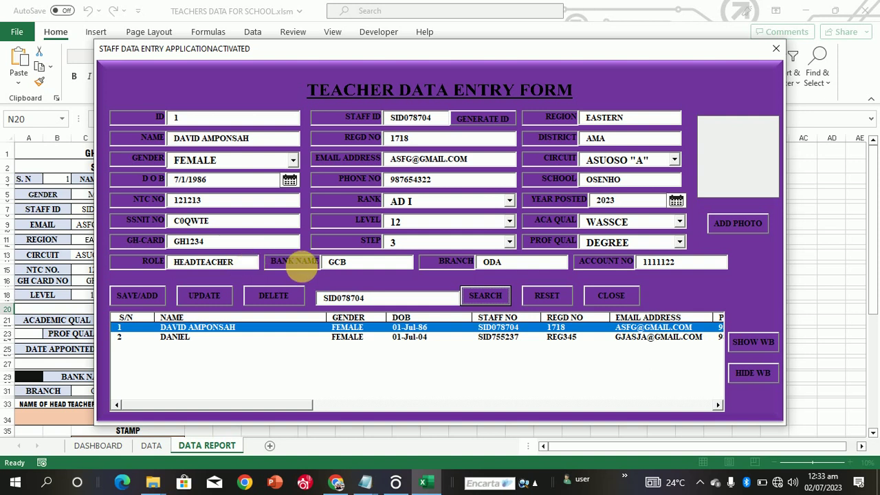
{"action": "left_click", "coordinate": [249, 268]}
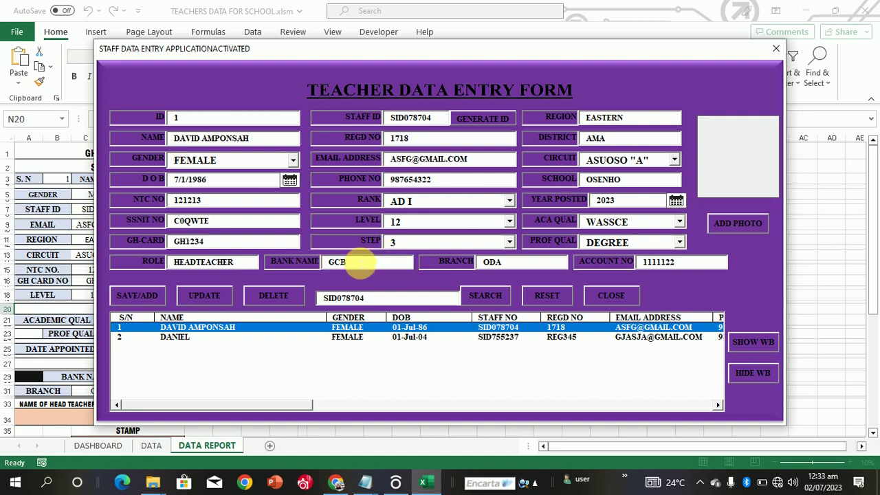
{"action": "left_click", "coordinate": [360, 263]}
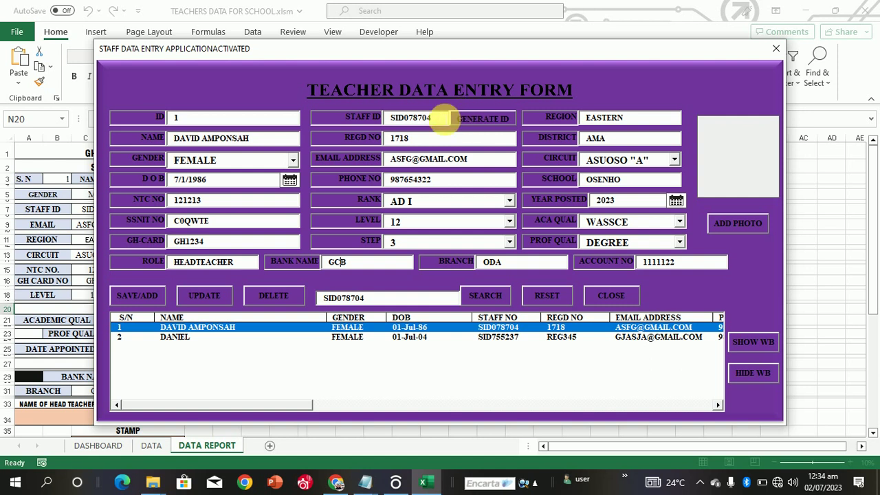
Step: Generate a new staff ID three times and click into the level and step fields
{"action": "left_click", "coordinate": [477, 121]}
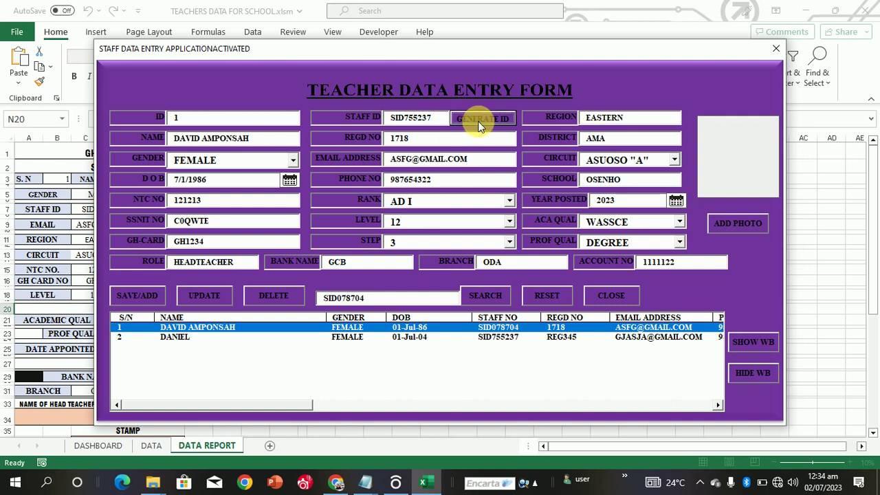
{"action": "left_click", "coordinate": [478, 121]}
{"action": "left_click", "coordinate": [477, 121]}
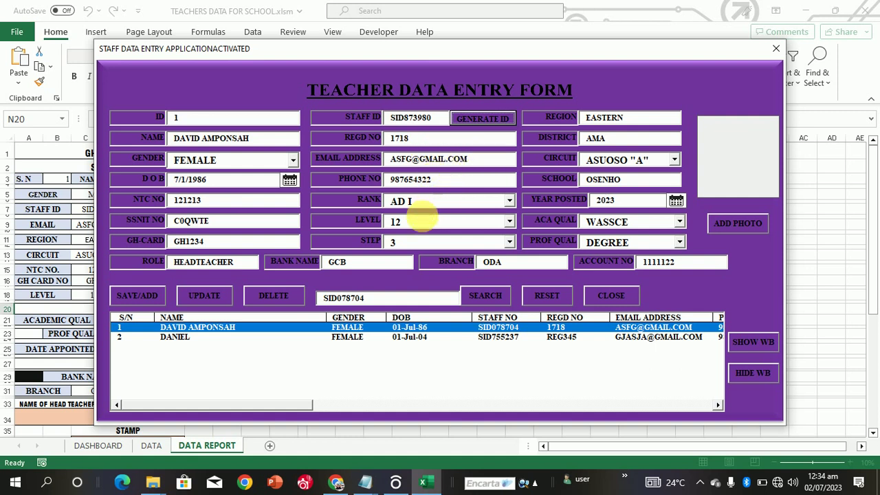
{"action": "left_click", "coordinate": [423, 224]}
{"action": "left_click", "coordinate": [448, 244]}
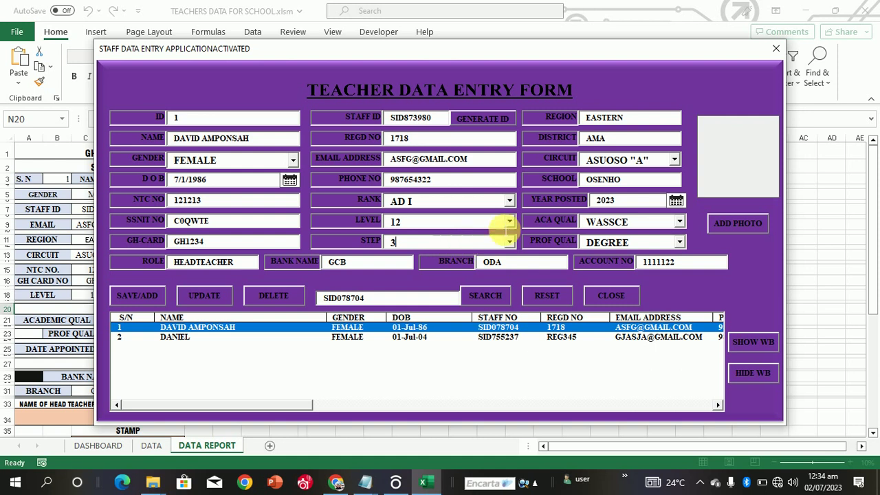
Step: Set the rank to SNR SUPT I, level to 14 and step to 4
{"action": "left_click", "coordinate": [509, 203]}
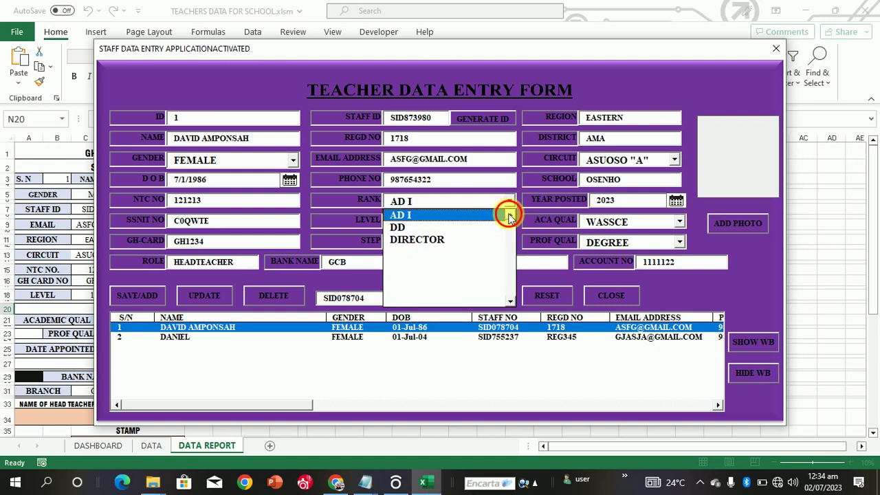
{"action": "left_click", "coordinate": [509, 216]}
{"action": "left_click", "coordinate": [510, 216]}
{"action": "left_click", "coordinate": [490, 229]}
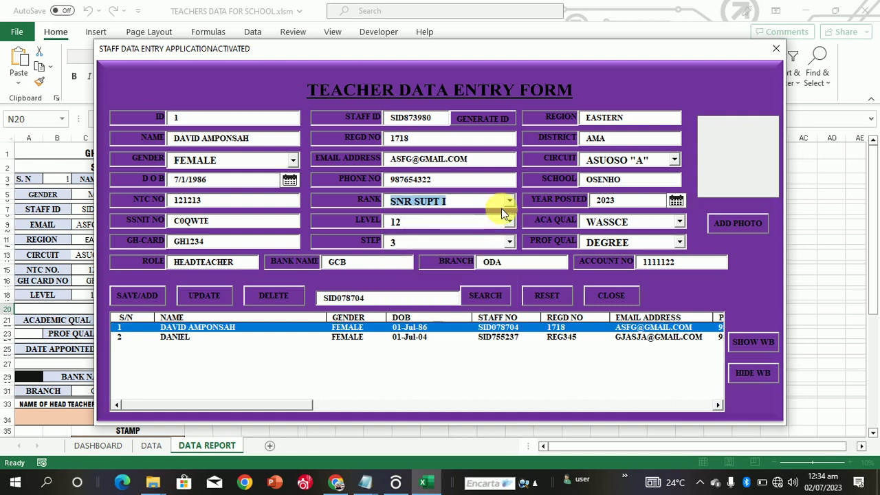
{"action": "left_click", "coordinate": [509, 218]}
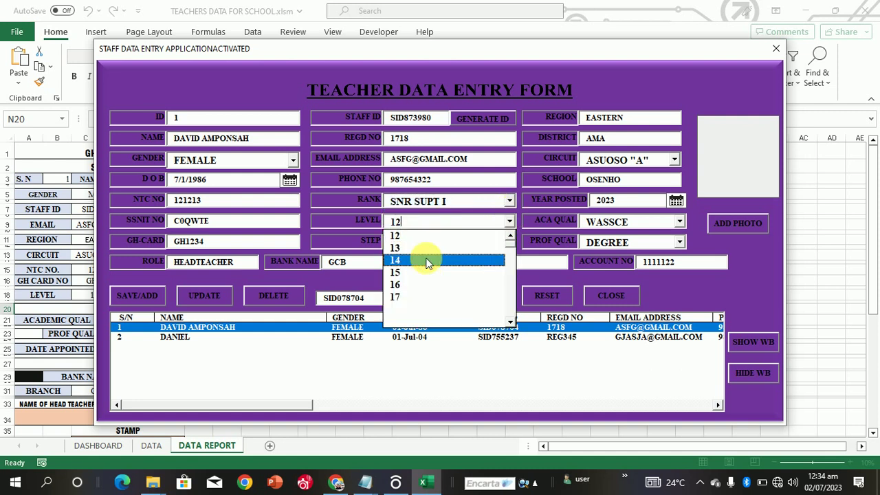
{"action": "left_click", "coordinate": [428, 257]}
{"action": "left_click", "coordinate": [507, 242]}
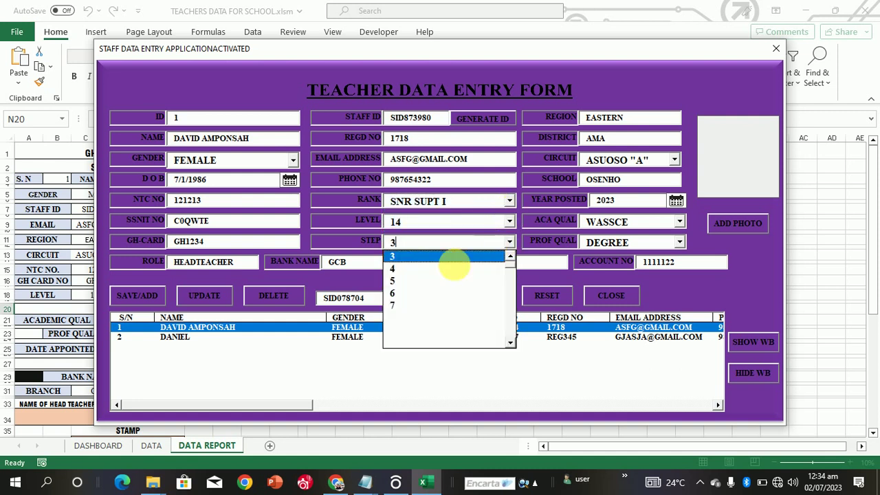
{"action": "left_click", "coordinate": [451, 279]}
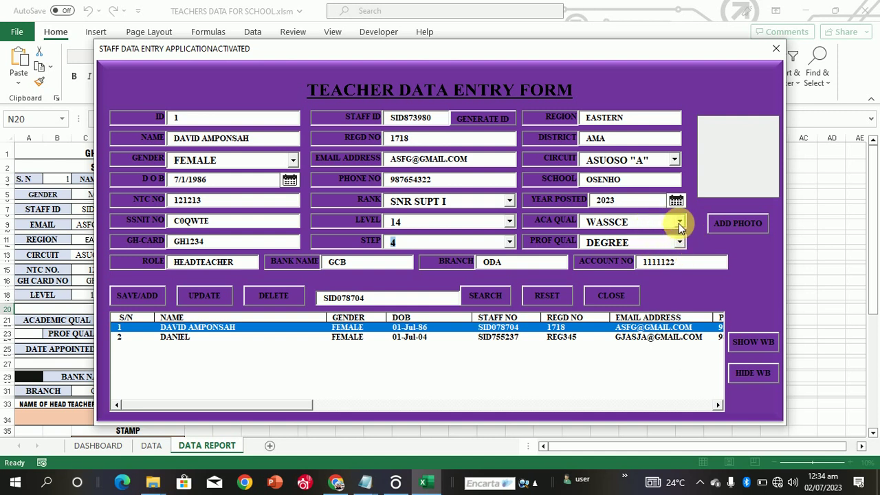
Step: Keep WASSCE academic and DEGREE professional qualifications, then close the entry form
{"action": "left_click", "coordinate": [679, 222]}
{"action": "left_click", "coordinate": [680, 235]}
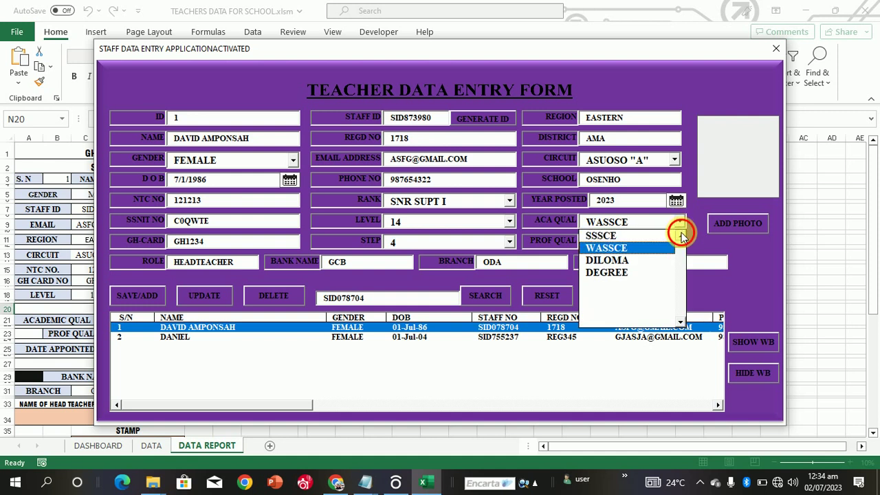
{"action": "left_click", "coordinate": [678, 224]}
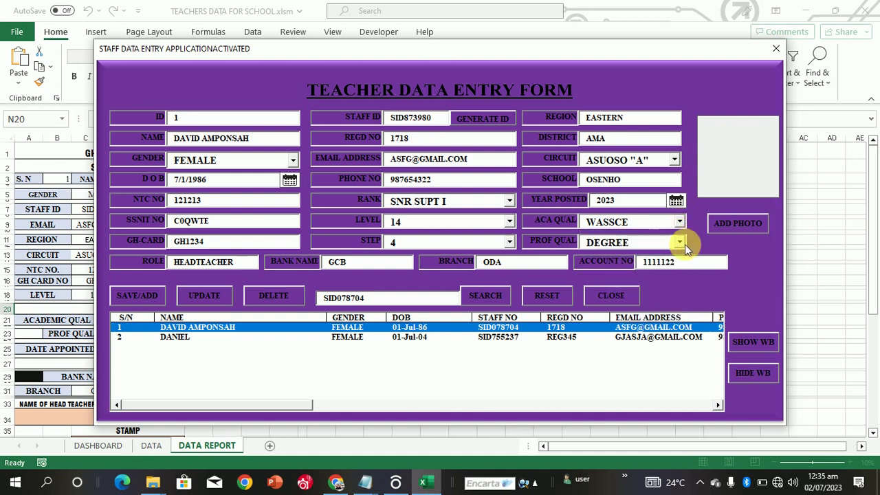
{"action": "left_click", "coordinate": [684, 244]}
{"action": "left_click", "coordinate": [680, 257]}
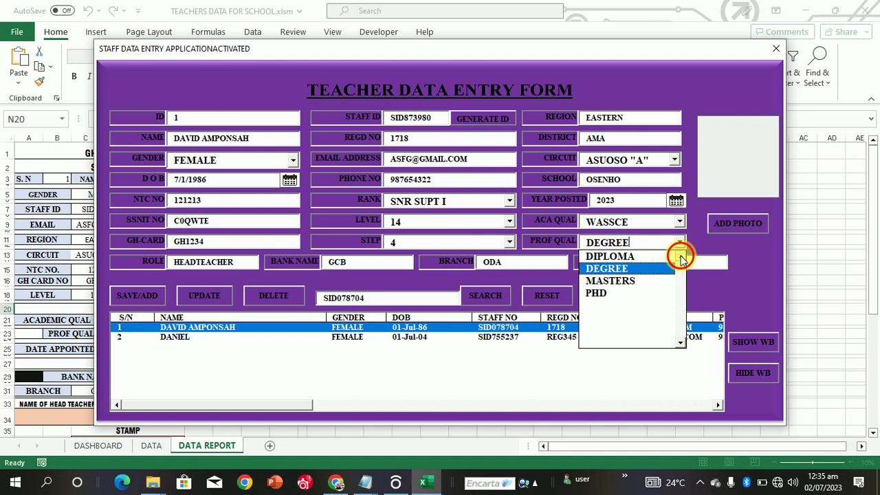
{"action": "left_click", "coordinate": [663, 242]}
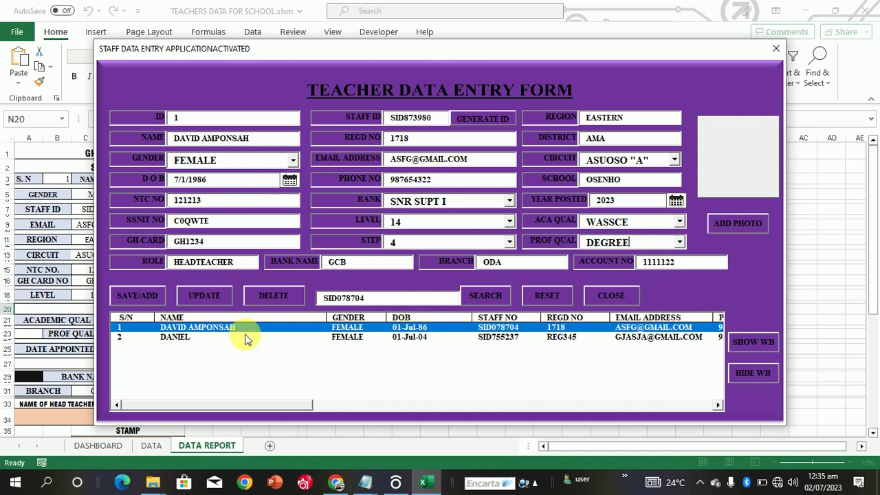
{"action": "left_click", "coordinate": [603, 299]}
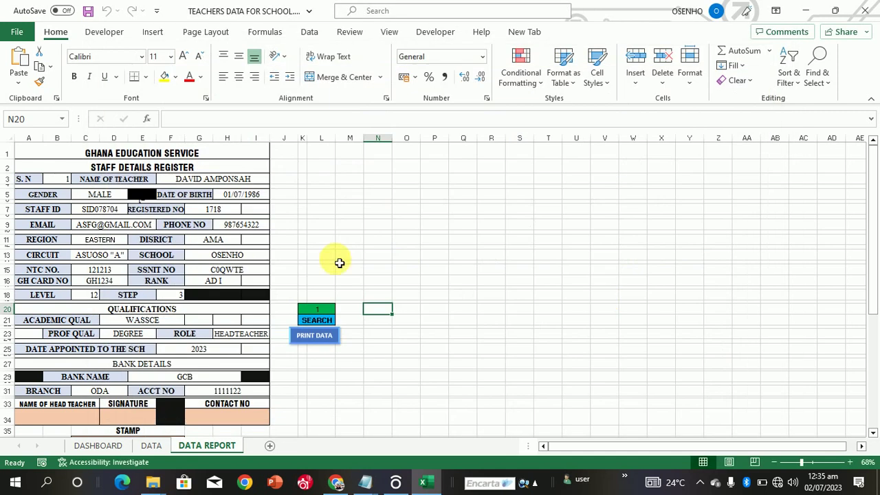
Step: Check the DASHBOARD, then open a blank entry form with ADD on the DATA sheet
{"action": "left_click", "coordinate": [98, 445]}
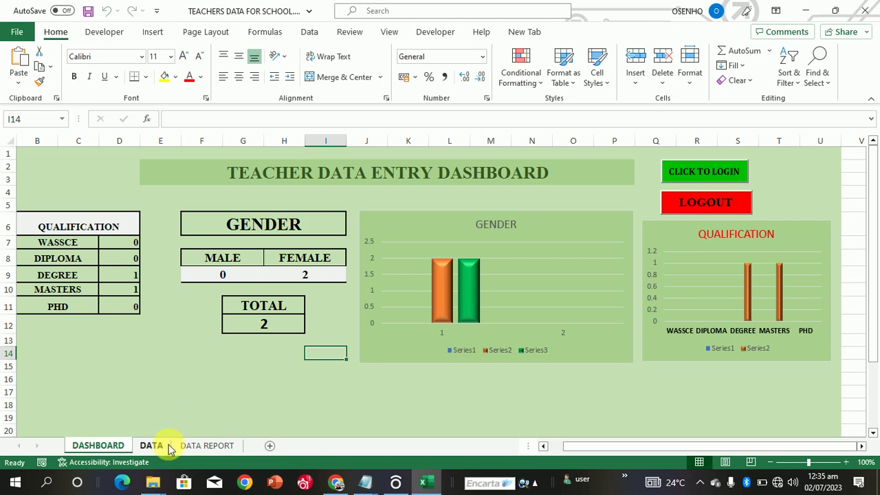
{"action": "left_click", "coordinate": [151, 446]}
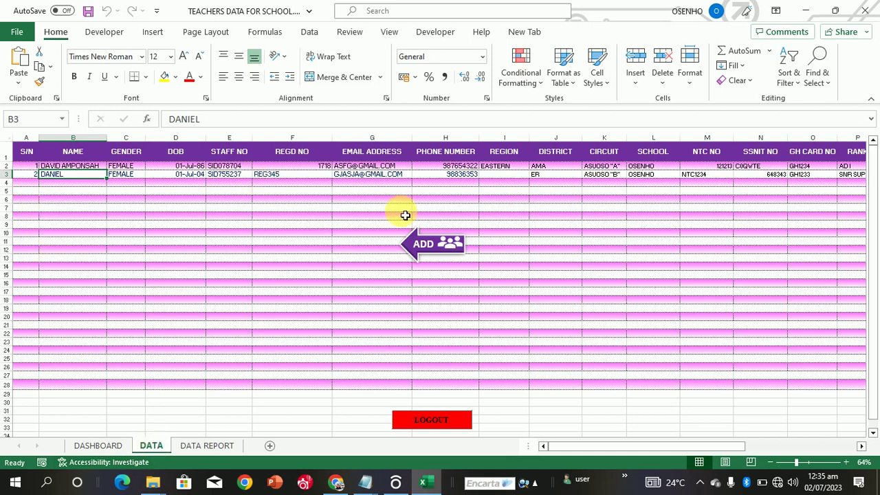
{"action": "left_click", "coordinate": [424, 244]}
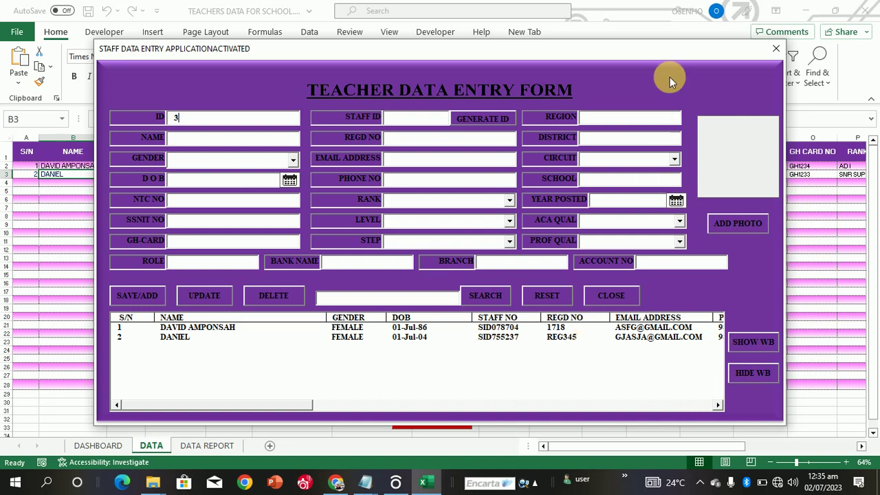
Step: Toggle HIDE WB and SHOW WB twice on the entry form, then close the form
{"action": "left_click_drag", "start_coordinate": [648, 51], "coordinate": [644, 69]}
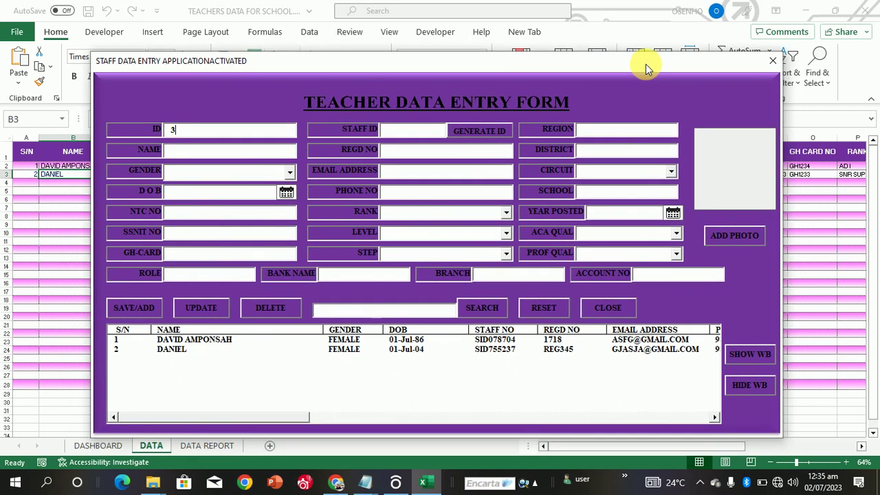
{"action": "left_click", "coordinate": [746, 382]}
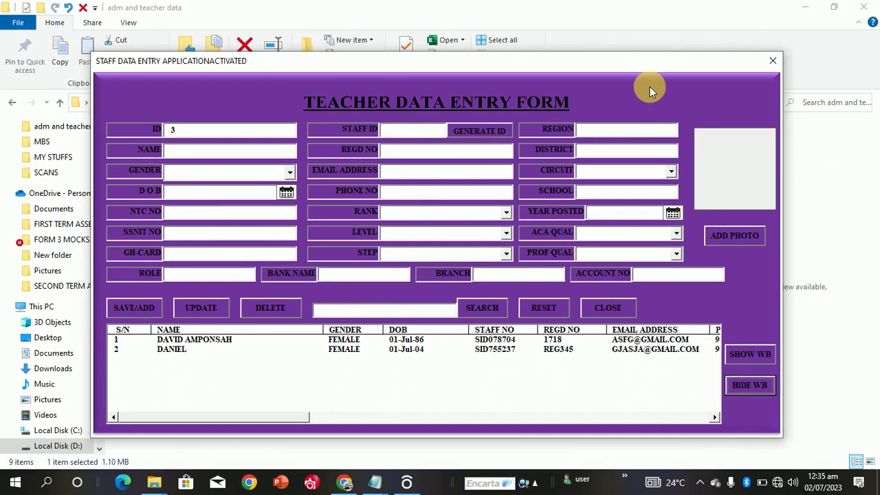
{"action": "left_click_drag", "start_coordinate": [652, 65], "coordinate": [662, 188]}
{"action": "left_click", "coordinate": [801, 6]}
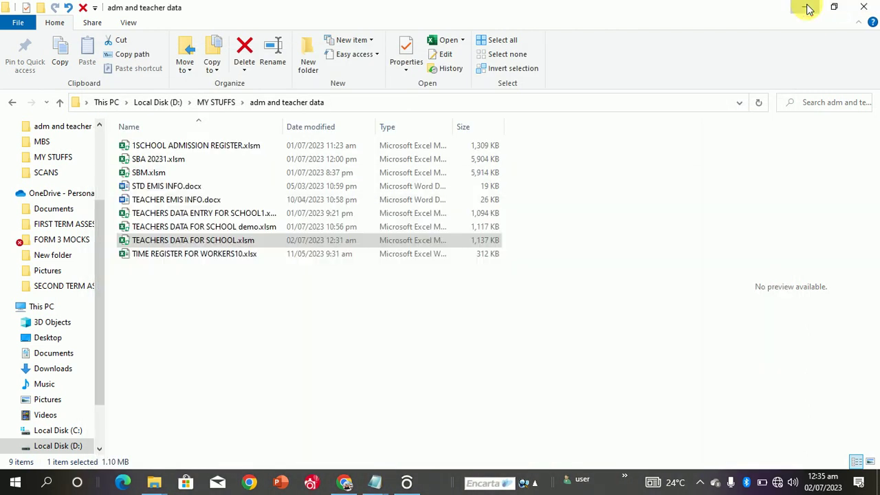
{"action": "left_click", "coordinate": [804, 7]}
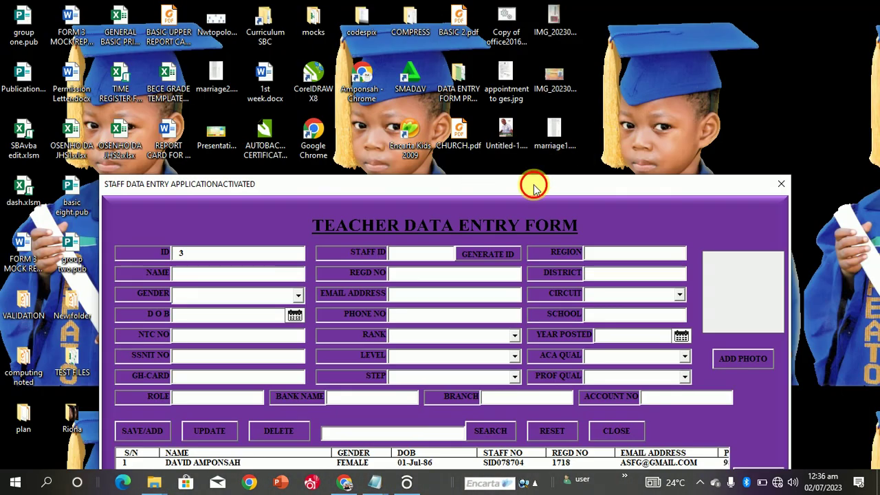
{"action": "left_click_drag", "start_coordinate": [535, 184], "coordinate": [541, 72]}
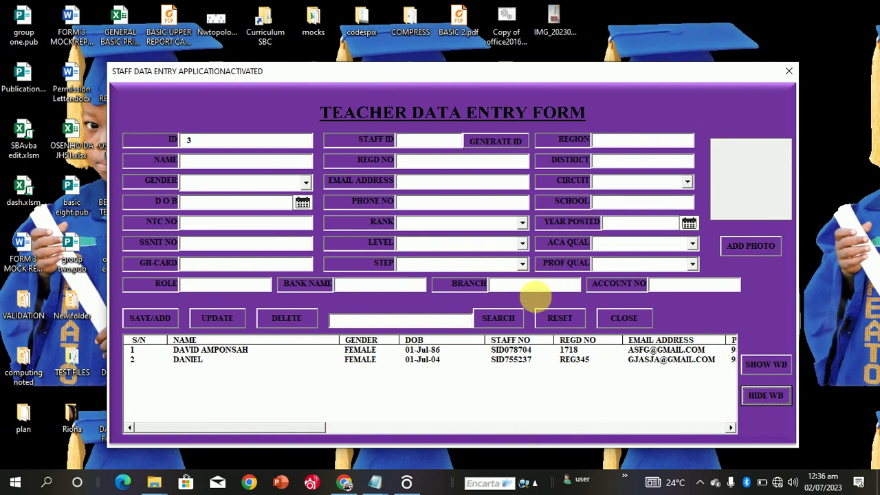
{"action": "left_click", "coordinate": [761, 366]}
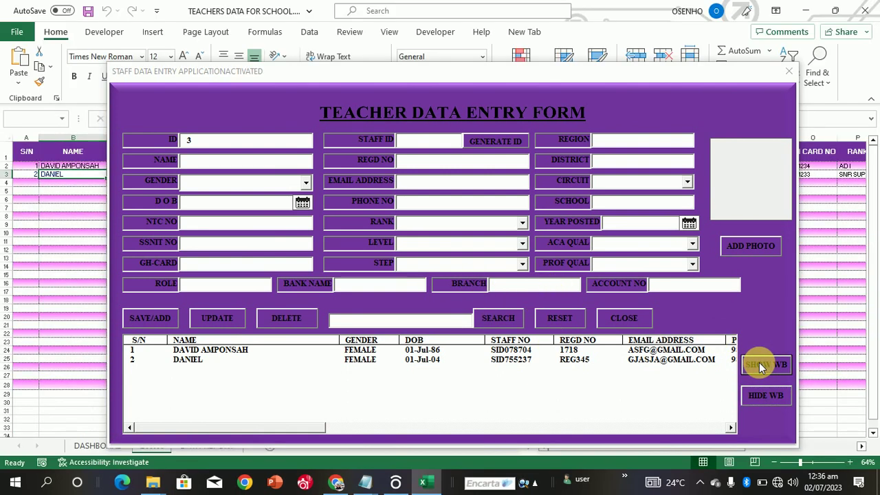
{"action": "left_click", "coordinate": [771, 401]}
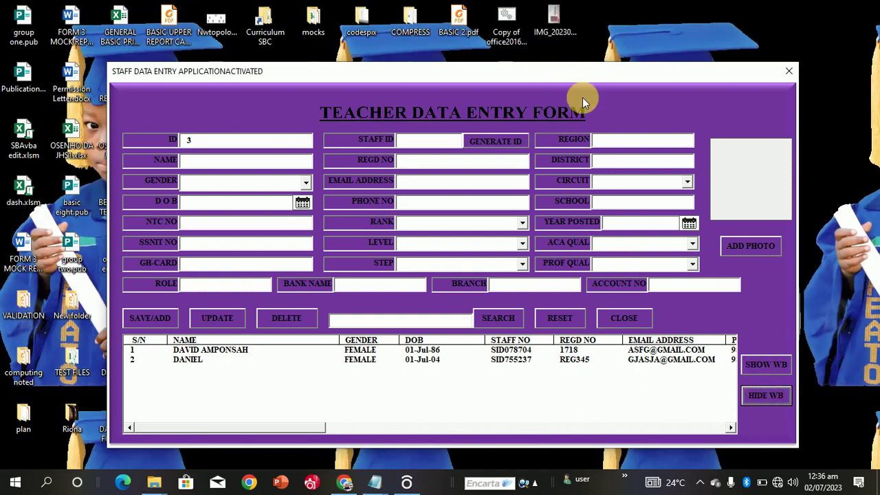
{"action": "left_click", "coordinate": [755, 364]}
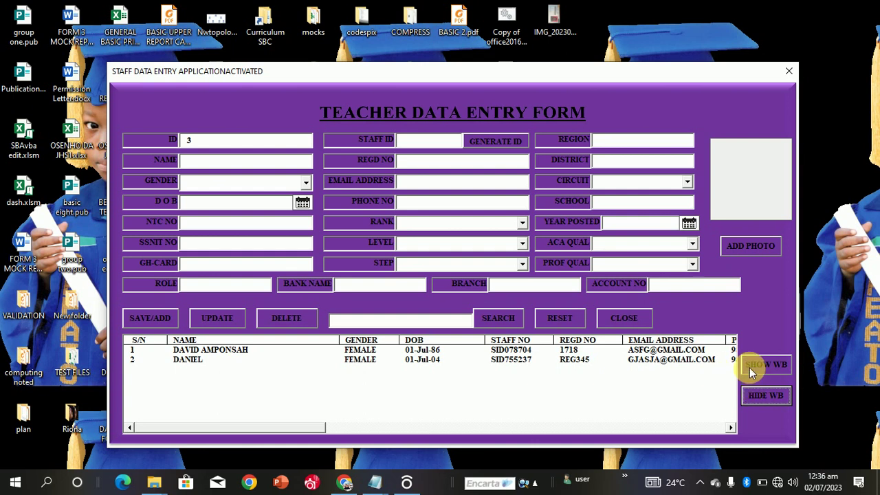
{"action": "left_click", "coordinate": [746, 365]}
{"action": "left_click", "coordinate": [625, 321]}
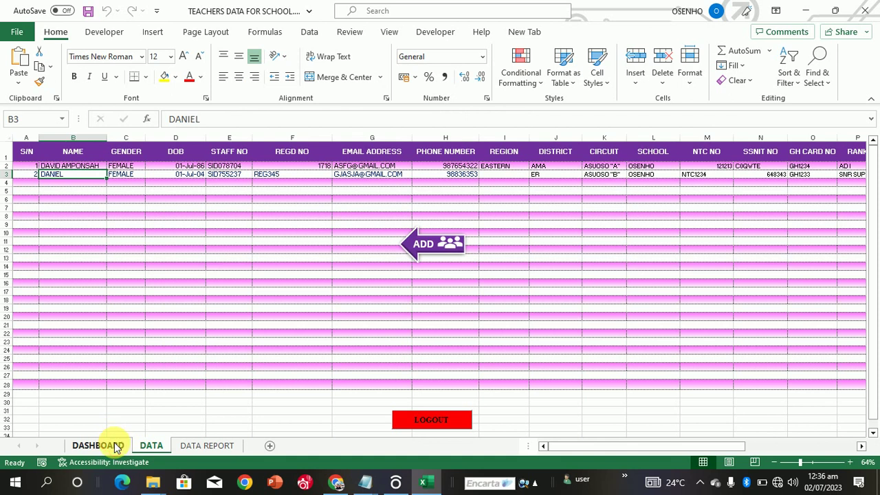
{"action": "left_click", "coordinate": [114, 445]}
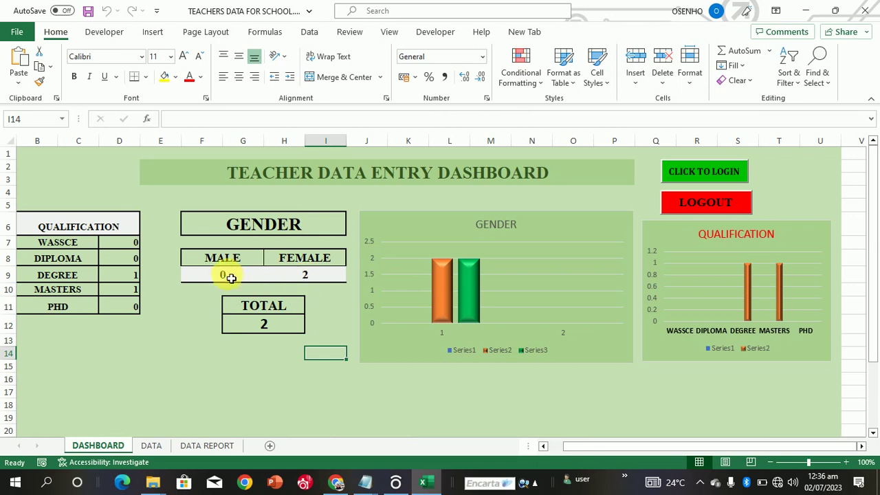
{"action": "left_click", "coordinate": [150, 447]}
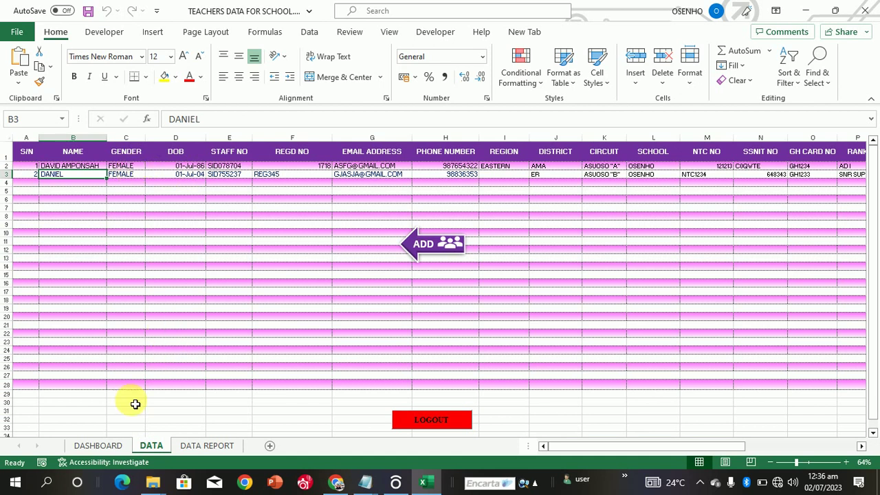
{"action": "left_click", "coordinate": [100, 445]}
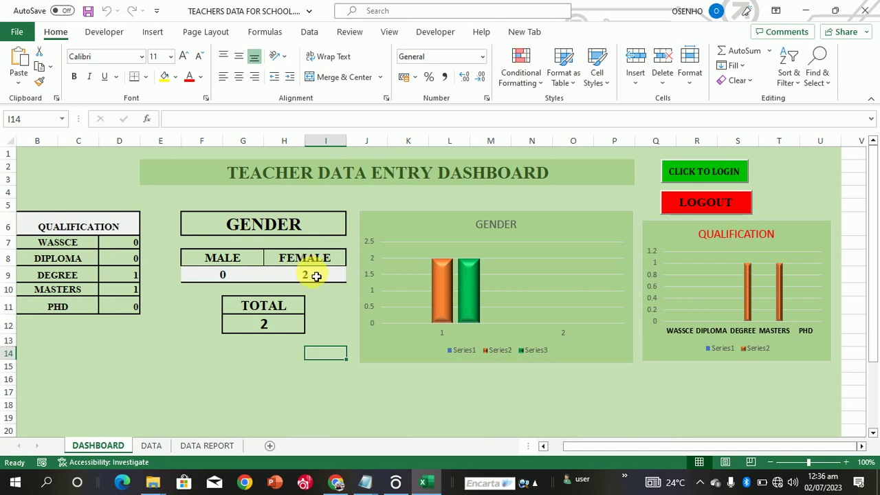
{"action": "left_click", "coordinate": [441, 287]}
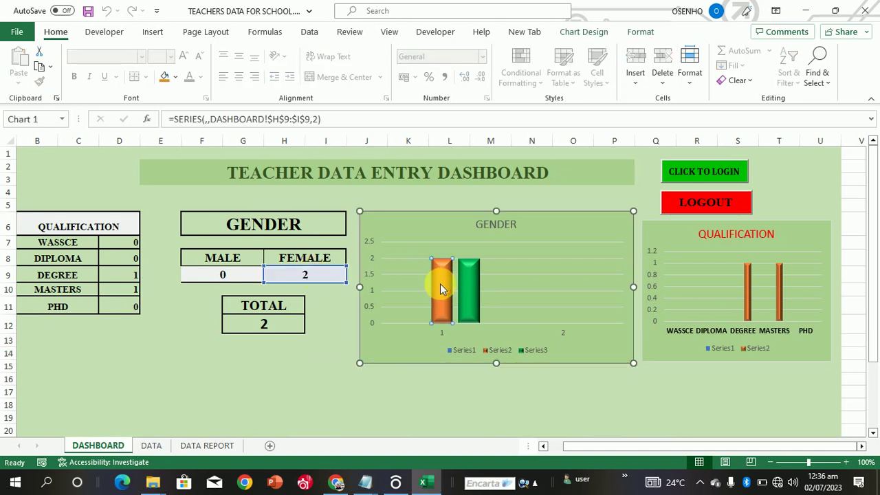
{"action": "left_click", "coordinate": [466, 297]}
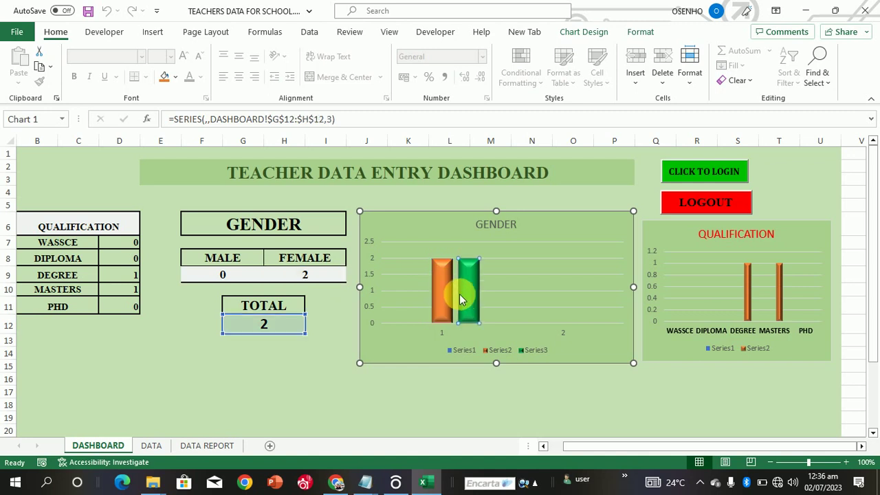
{"action": "left_click", "coordinate": [446, 294]}
{"action": "left_click", "coordinate": [470, 303]}
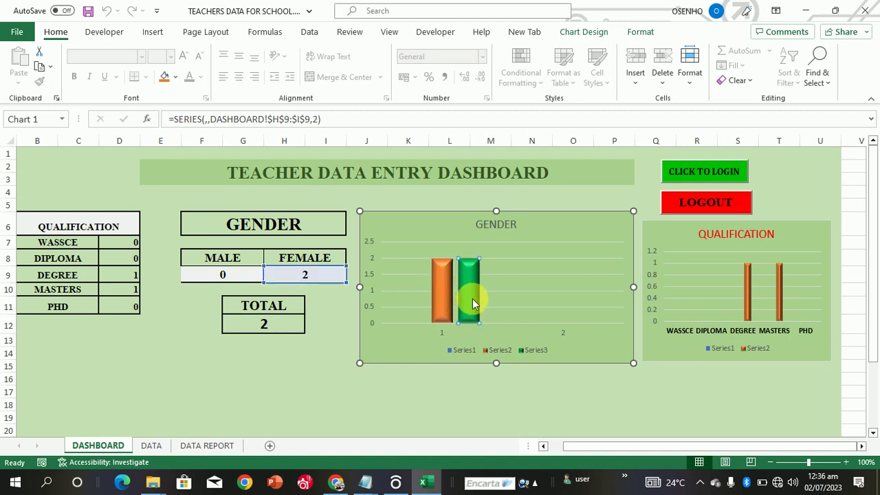
{"action": "left_click", "coordinate": [272, 407]}
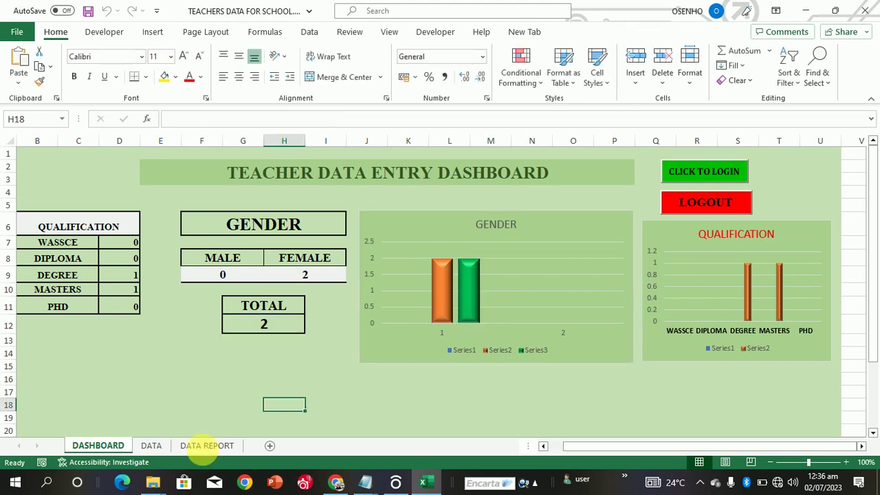
{"action": "left_click", "coordinate": [166, 449]}
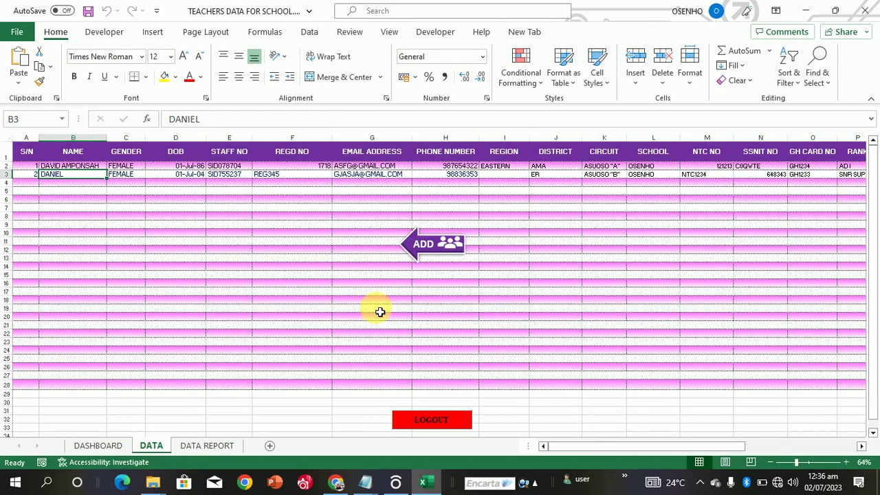
Step: Open the entry form and load the first teacher's record into it
{"action": "left_click", "coordinate": [433, 248]}
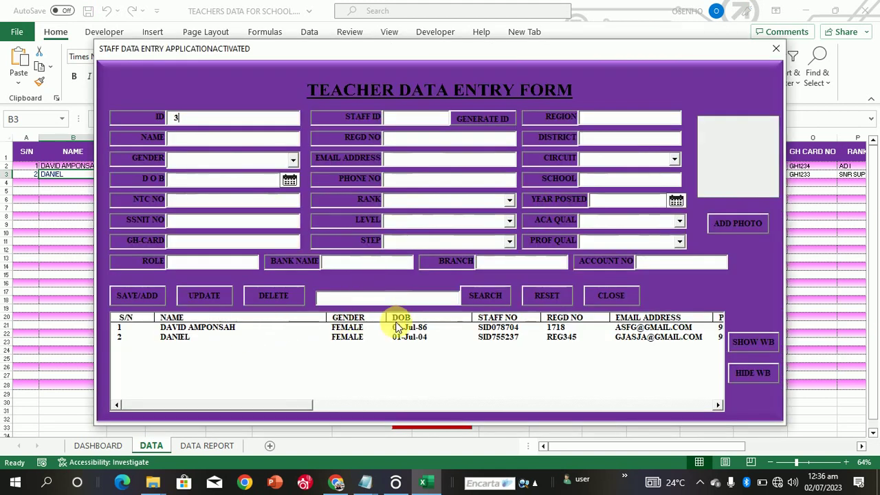
{"action": "left_click", "coordinate": [404, 326]}
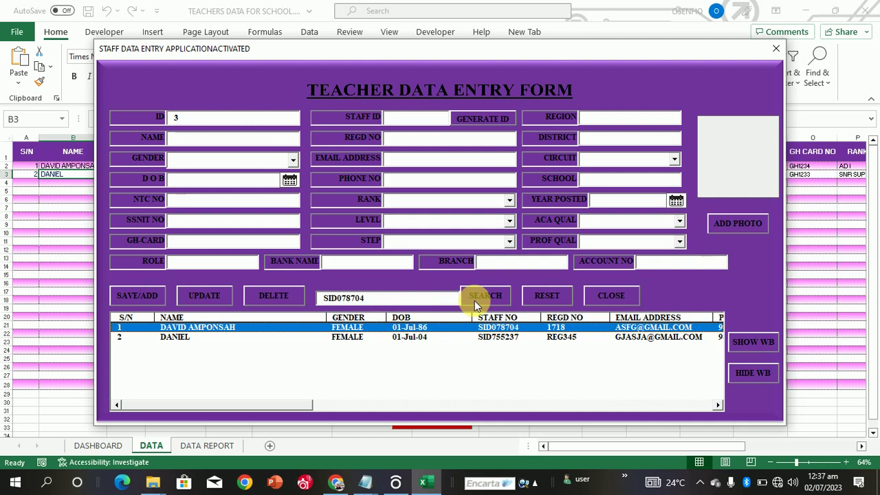
{"action": "left_click", "coordinate": [474, 300]}
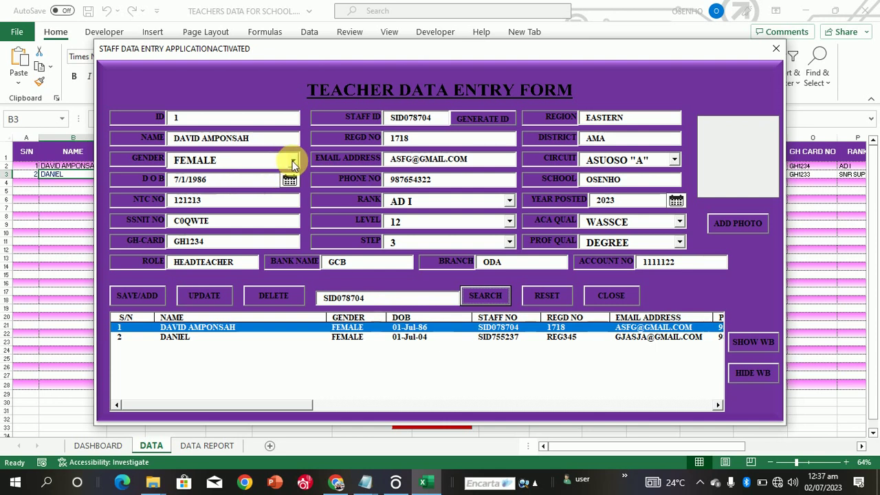
Step: Change the teacher's gender to MALE, update the record, and close the form
{"action": "left_click", "coordinate": [293, 163]}
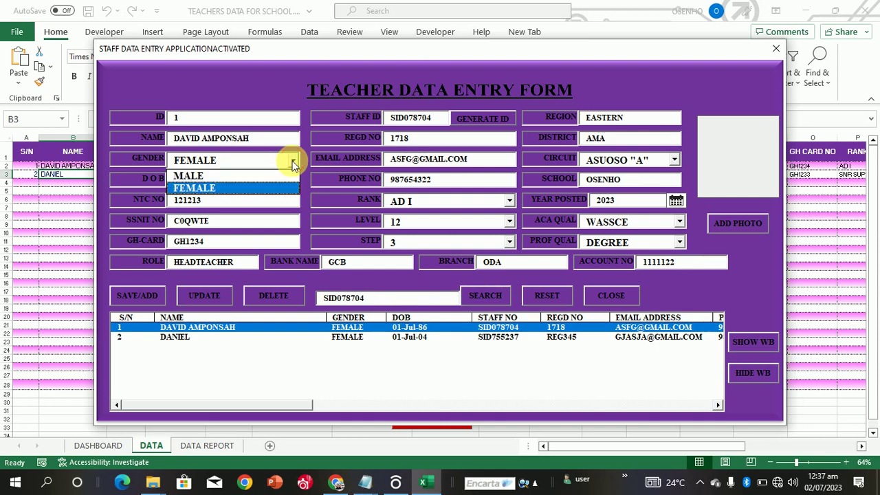
{"action": "left_click", "coordinate": [224, 176]}
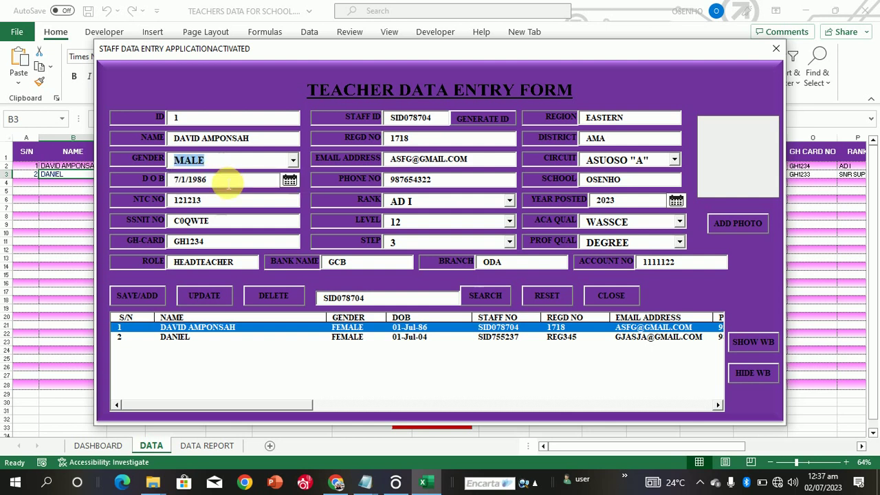
{"action": "left_click", "coordinate": [212, 299]}
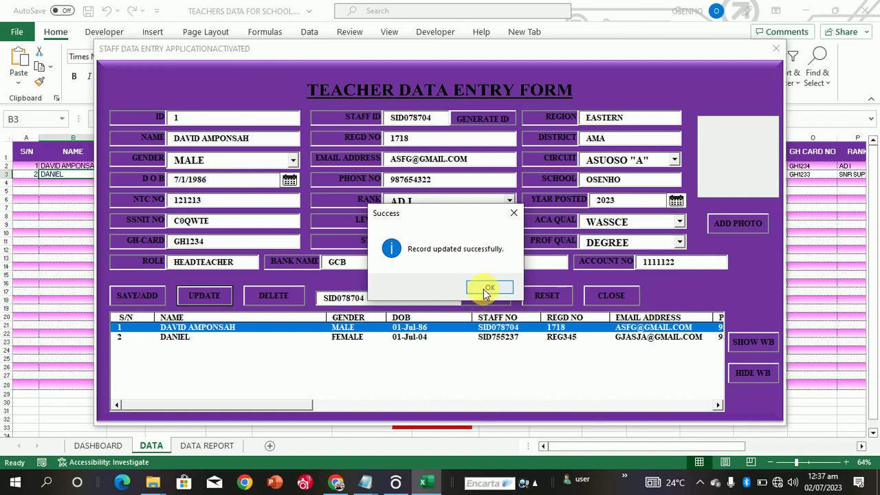
{"action": "left_click", "coordinate": [487, 289]}
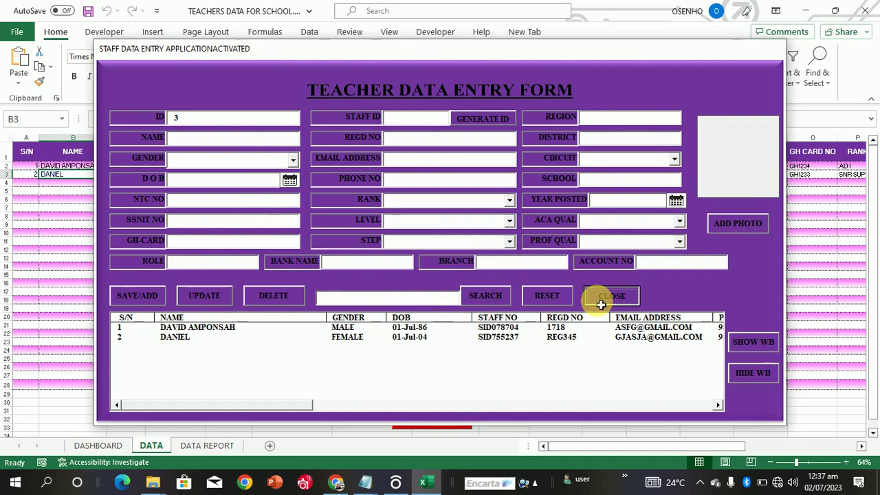
{"action": "left_click", "coordinate": [599, 295]}
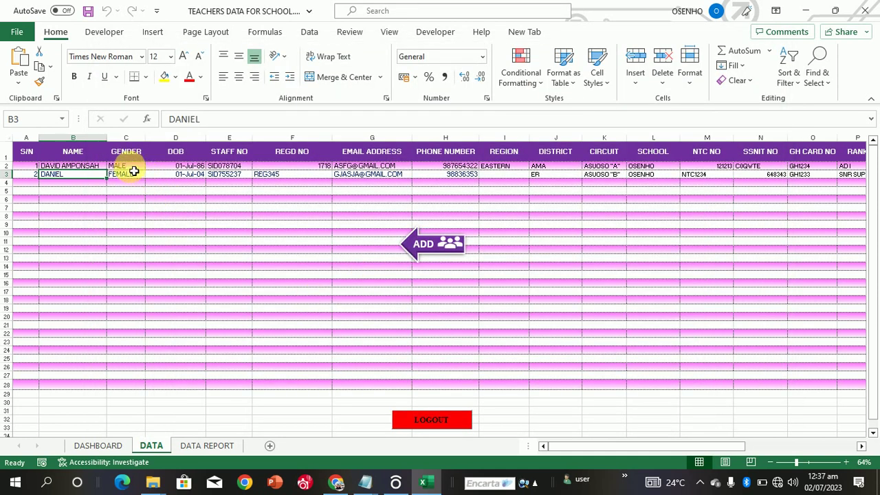
Step: Apply the second bevelled Shape Effects preset to the gender chart's blue Series1 bar
{"action": "left_click", "coordinate": [91, 444]}
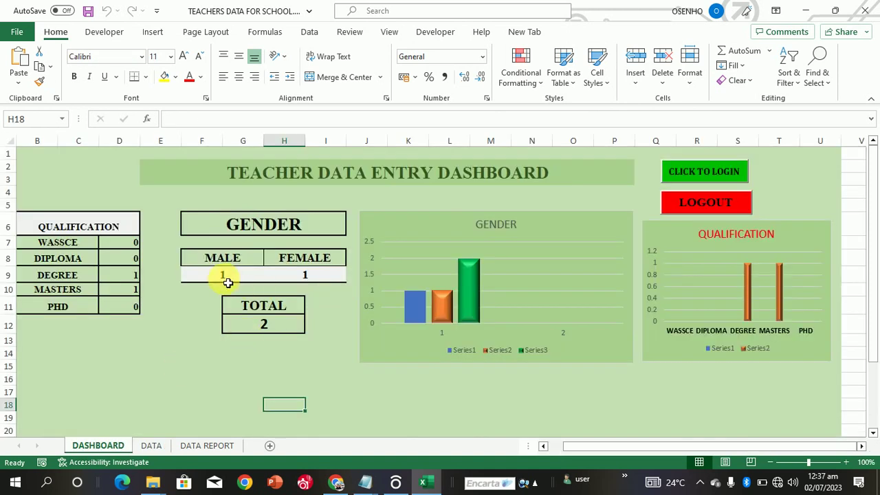
{"action": "left_click", "coordinate": [421, 309]}
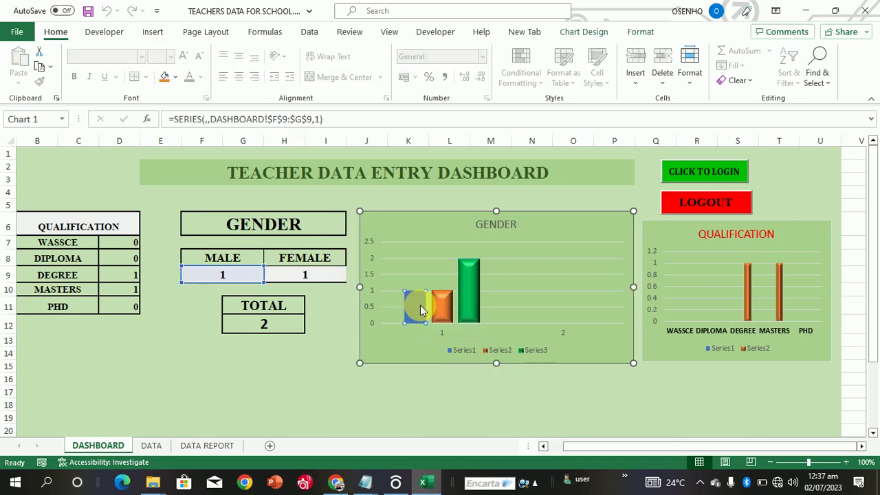
{"action": "left_click", "coordinate": [643, 33]}
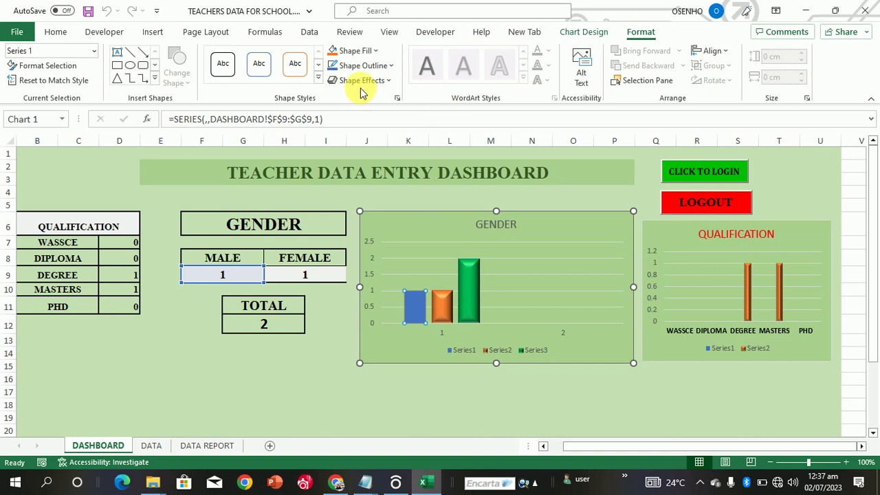
{"action": "left_click", "coordinate": [362, 80]}
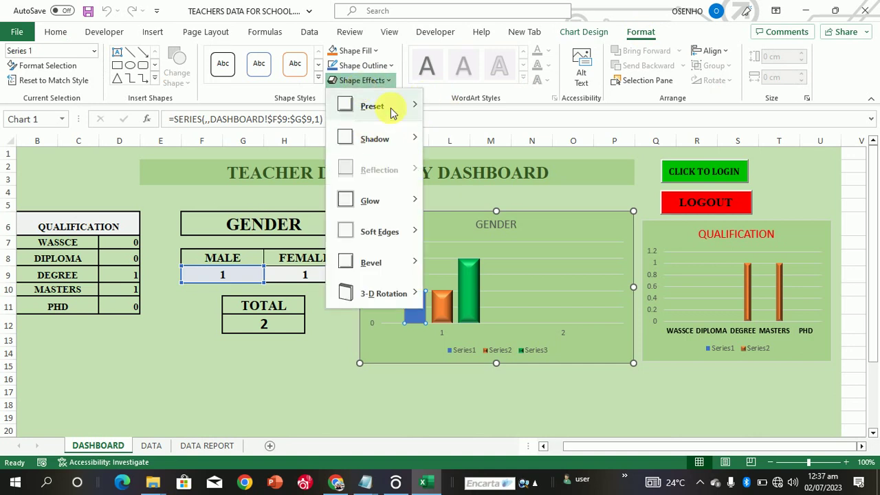
{"action": "mouse_move", "coordinate": [396, 111]}
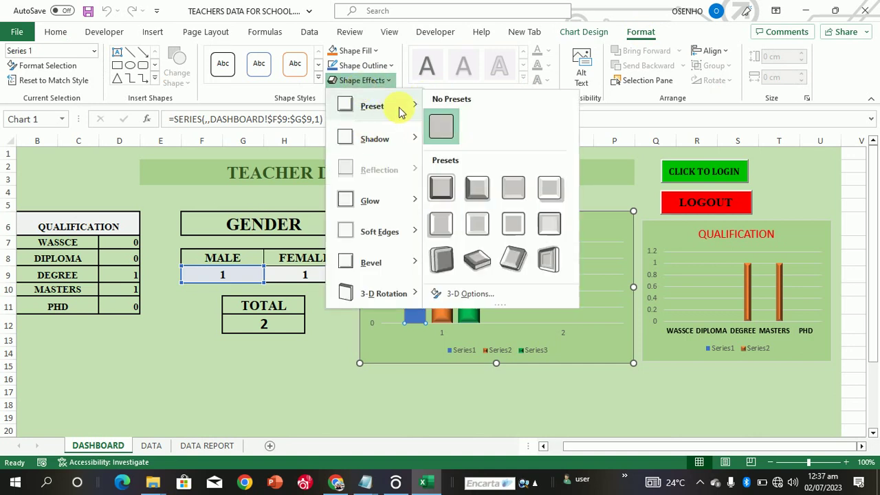
{"action": "left_click", "coordinate": [477, 188]}
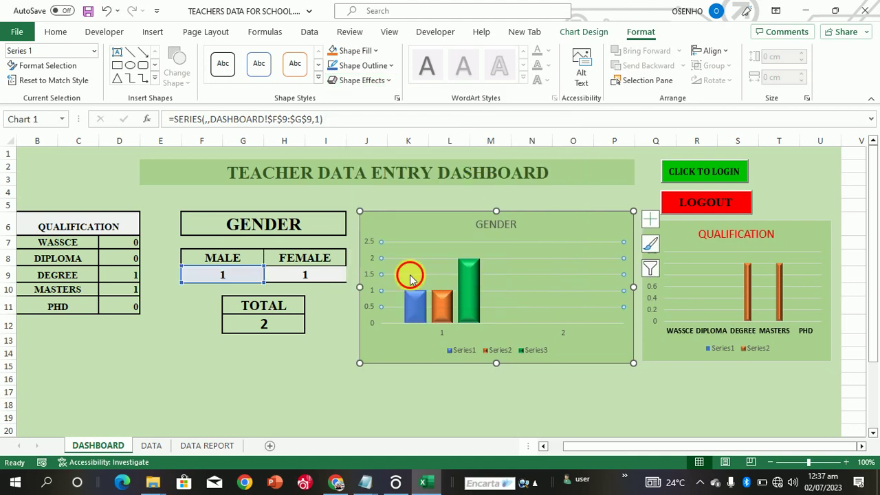
Step: Select the gridlines and the Series1, Series2 and Series3 bars in turn, then deselect the chart
{"action": "left_click", "coordinate": [410, 276]}
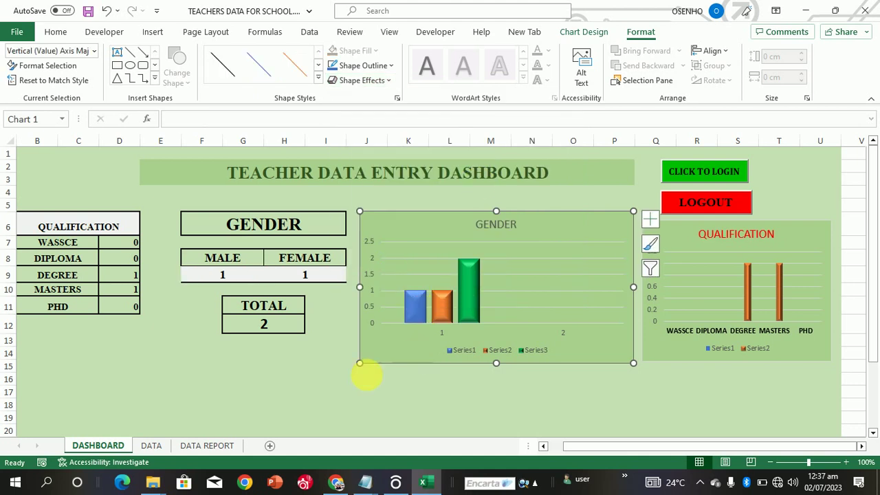
{"action": "left_click", "coordinate": [364, 371]}
{"action": "left_click", "coordinate": [415, 317]}
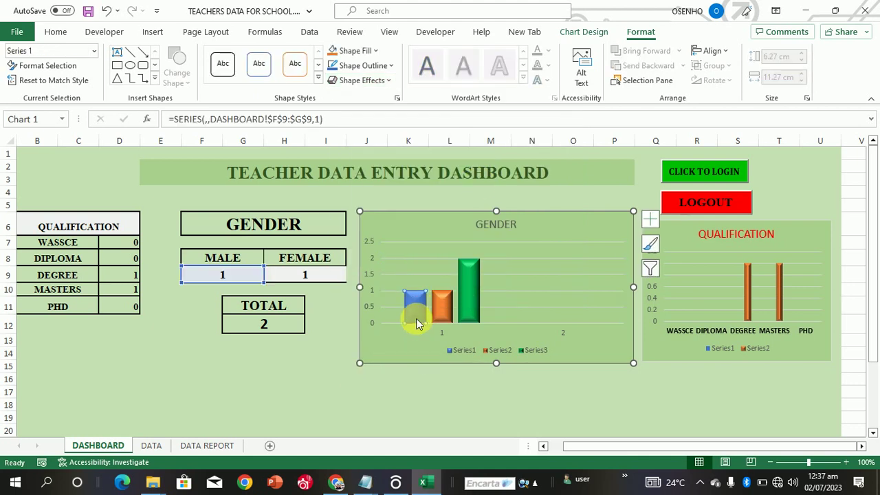
{"action": "left_click", "coordinate": [439, 314]}
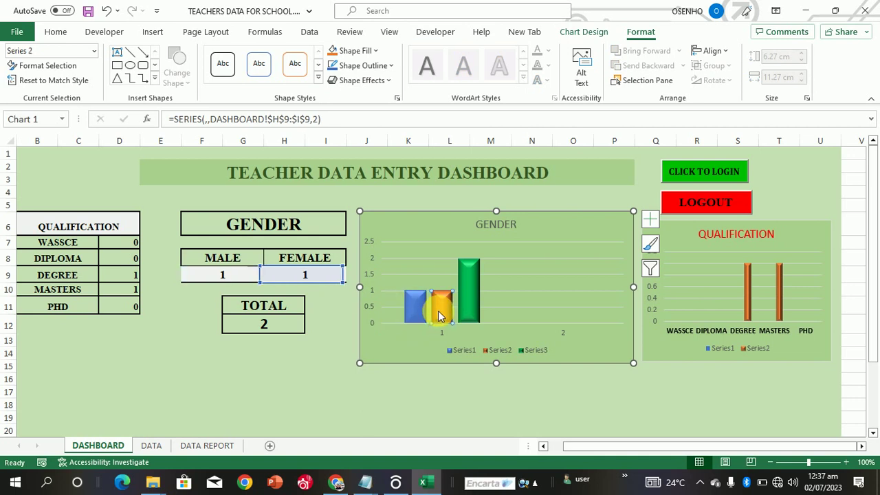
{"action": "left_click", "coordinate": [471, 309]}
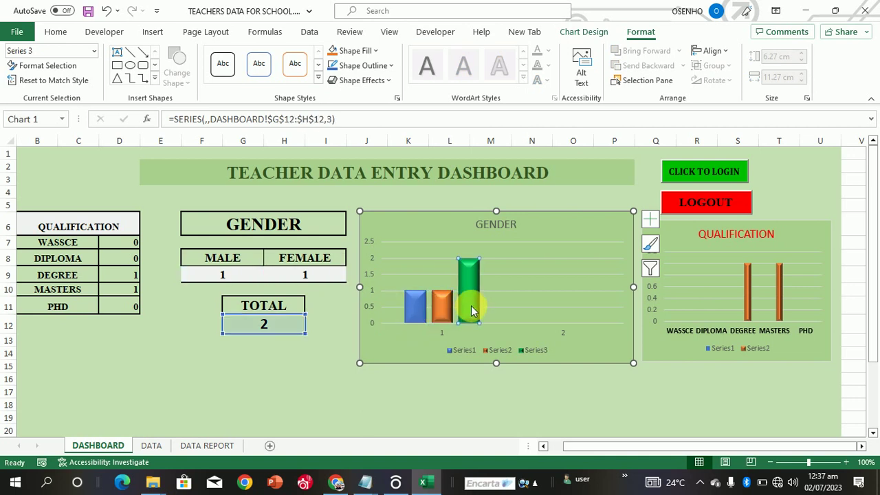
{"action": "left_click", "coordinate": [265, 407]}
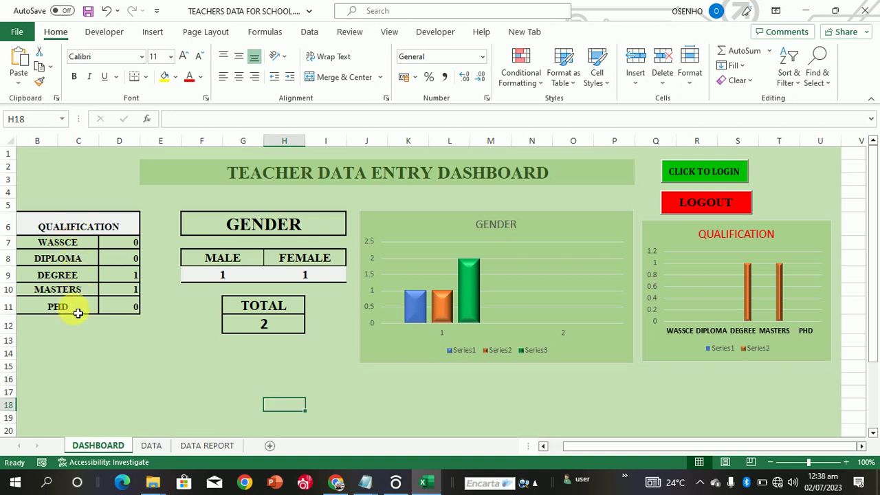
Step: Scroll through the DATA columns and check DASHBOARD, then open DATA REPORT at its S.N cell
{"action": "left_click", "coordinate": [146, 444]}
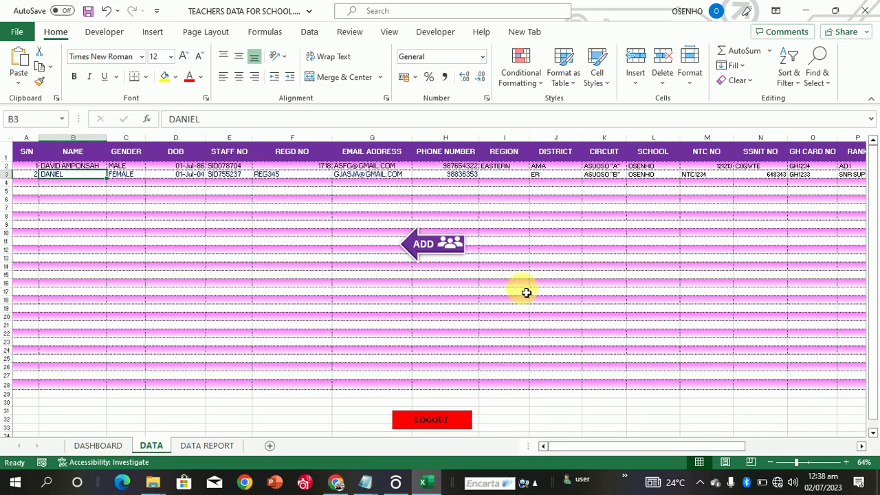
{"action": "left_click_drag", "start_coordinate": [595, 447], "coordinate": [690, 451]}
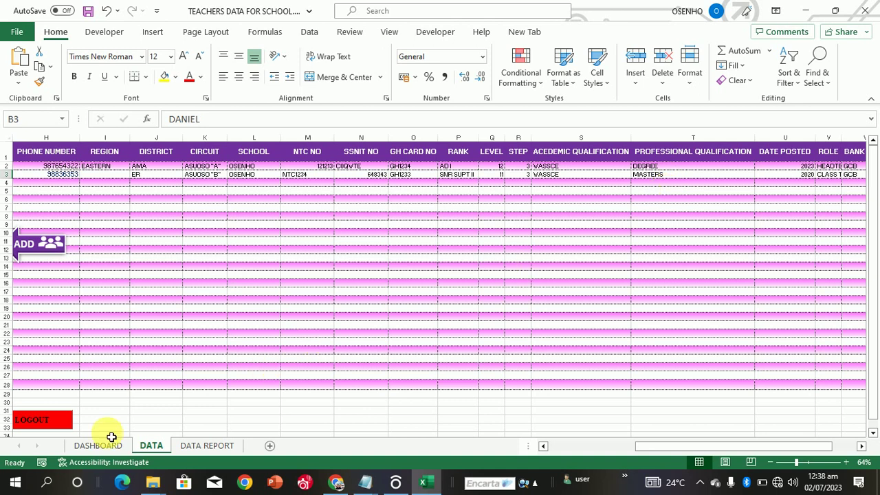
{"action": "left_click", "coordinate": [91, 446]}
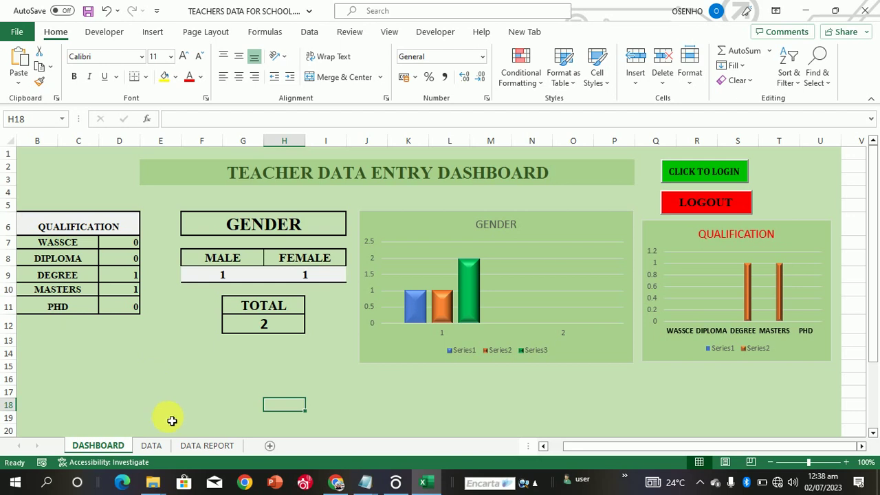
{"action": "left_click", "coordinate": [152, 446]}
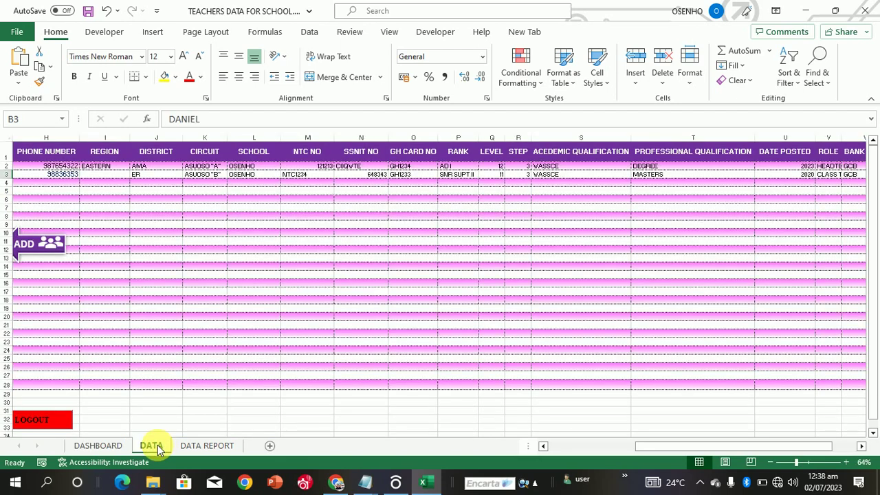
{"action": "left_click", "coordinate": [193, 446]}
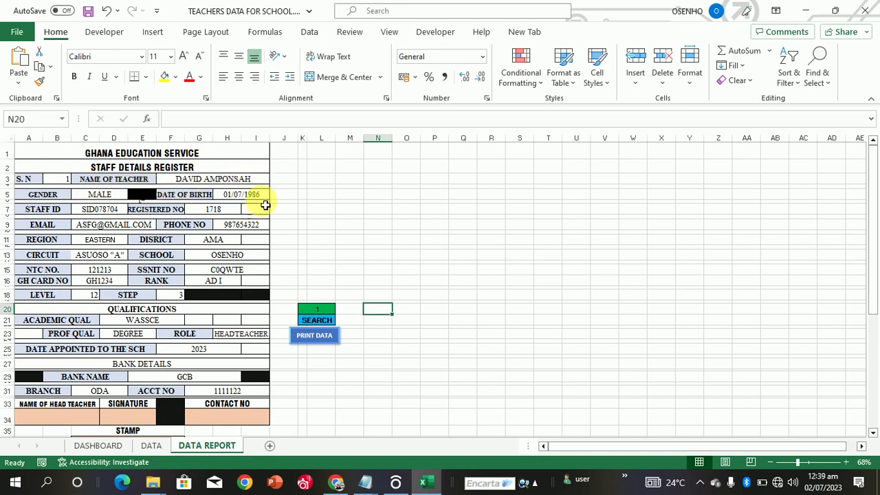
{"action": "left_click", "coordinate": [31, 180]}
Step: Look up staff records 2 and 3 by entering each serial number in K20 and searching
{"action": "left_click", "coordinate": [52, 180]}
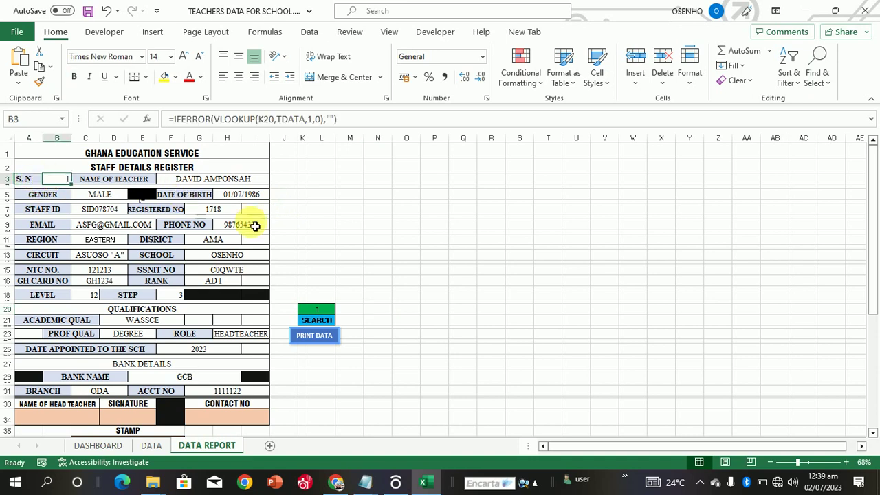
{"action": "left_click", "coordinate": [316, 315]}
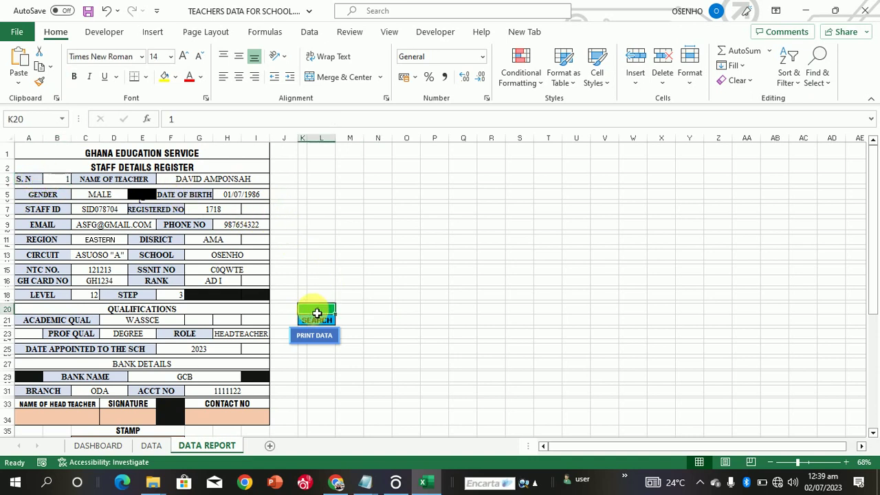
{"action": "type", "text": "2"}
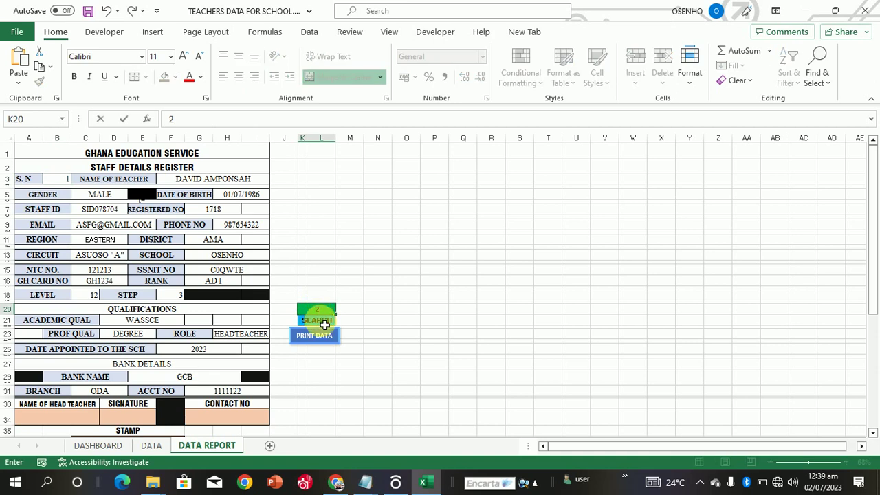
{"action": "left_click", "coordinate": [324, 323]}
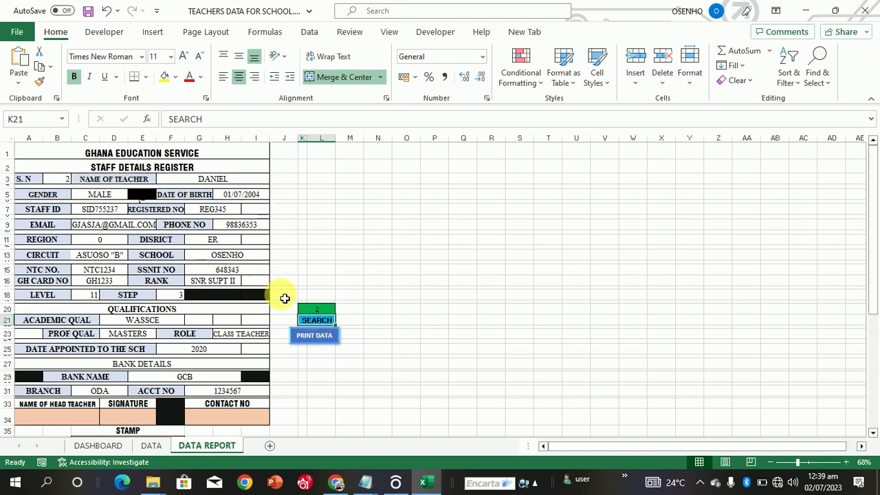
{"action": "left_click", "coordinate": [314, 312]}
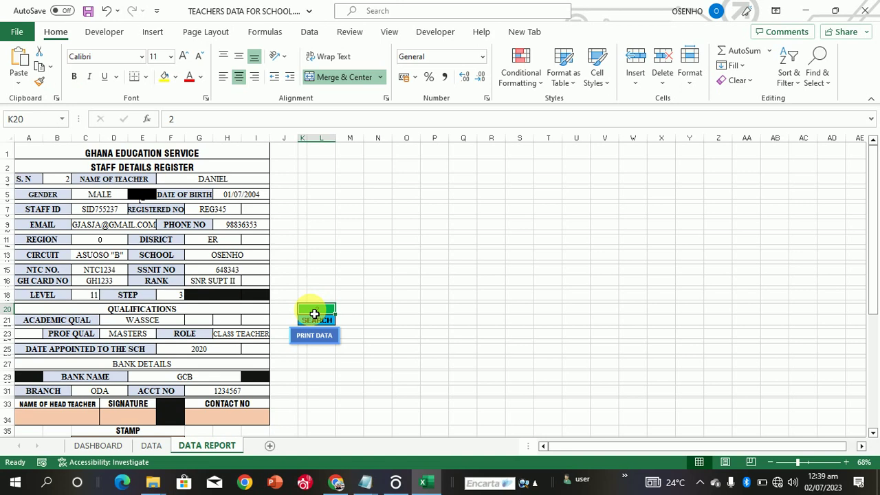
{"action": "type", "text": "3"}
{"action": "left_click", "coordinate": [324, 323]}
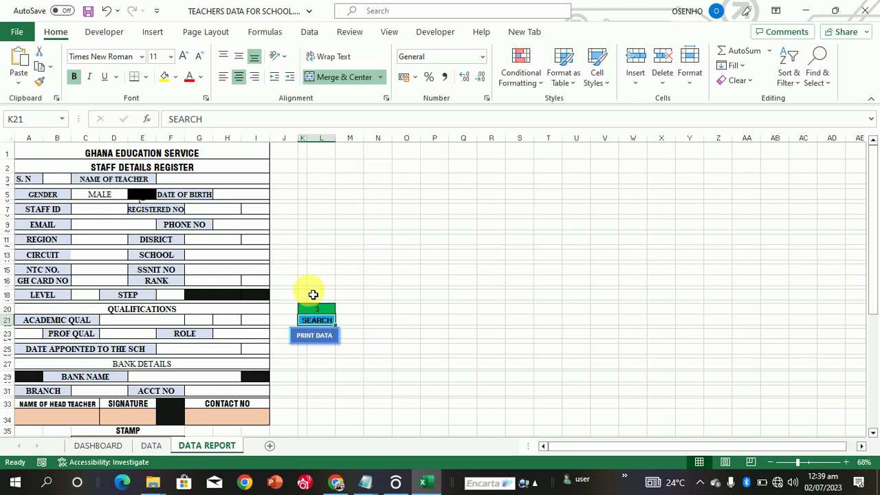
Step: Search record 1 again in K20 and send it to print with PRINT DATA
{"action": "left_click", "coordinate": [321, 315]}
{"action": "type", "text": "1"}
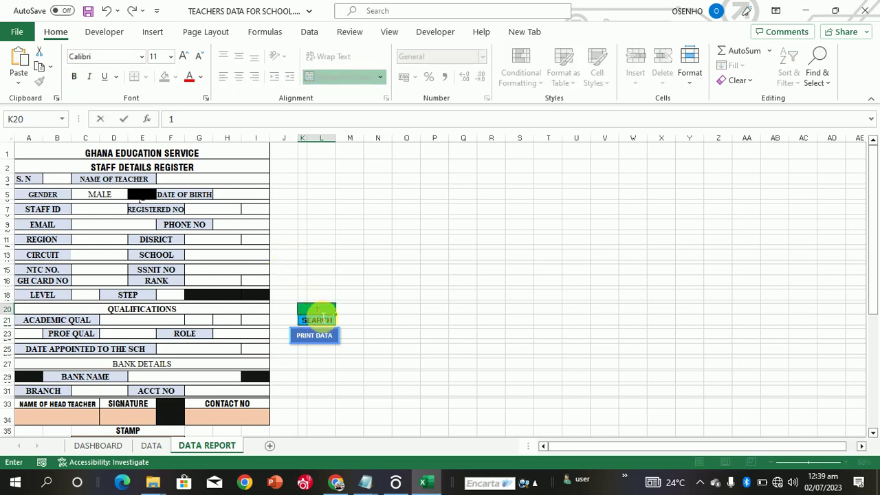
{"action": "left_click", "coordinate": [325, 321]}
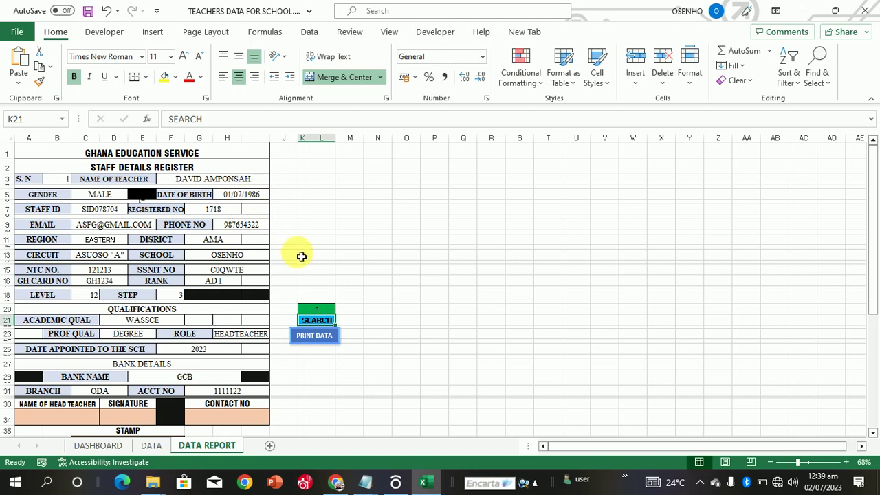
{"action": "left_click", "coordinate": [314, 336]}
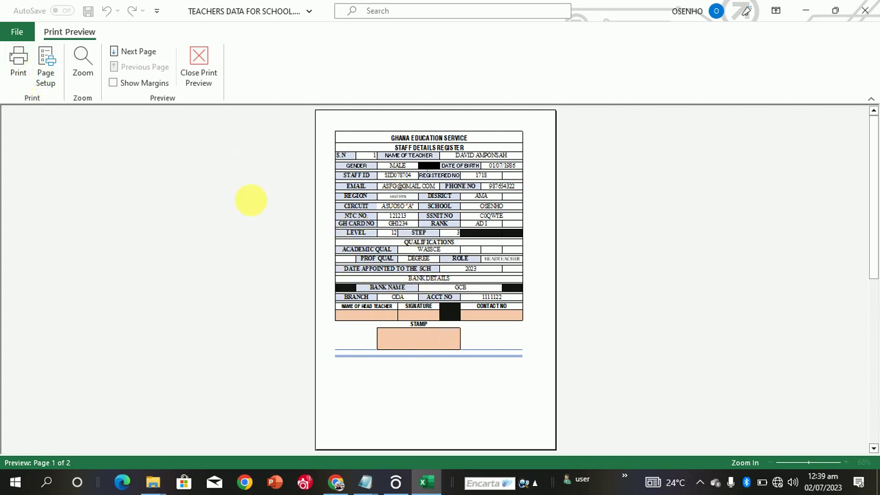
Step: Close the print preview to return to record 1 on the DATA REPORT sheet
{"action": "left_click", "coordinate": [204, 63]}
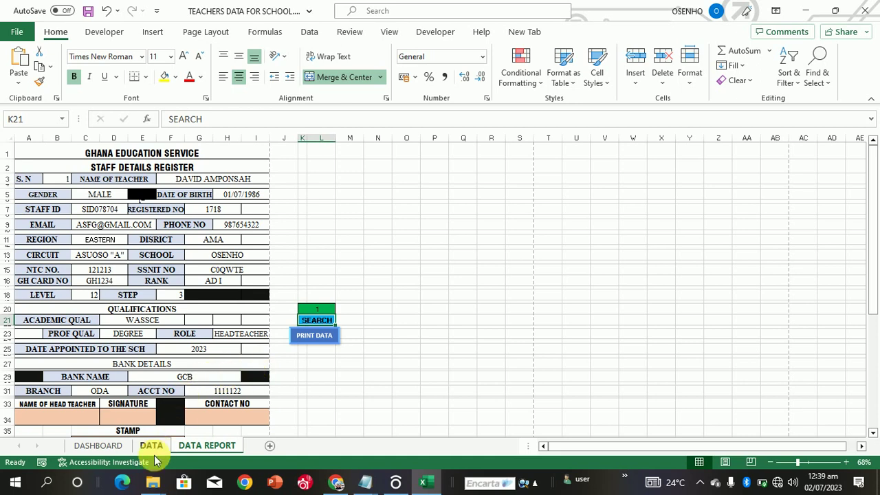
Step: Pass through the DATA sheet to the DASHBOARD showing 1 DEGREE, 1 MASTERS, 2 teachers
{"action": "left_click", "coordinate": [153, 452]}
{"action": "left_click", "coordinate": [114, 447]}
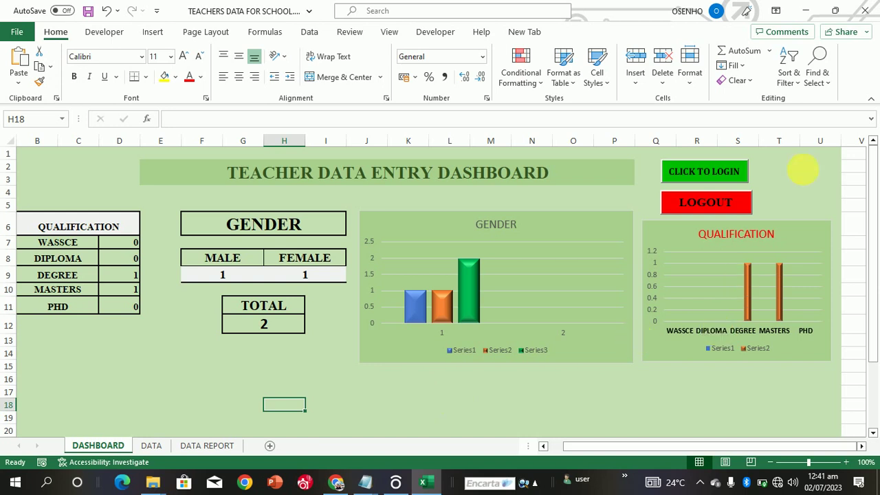
Step: Click around the DASHBOARD, then start a logout and answer No to stay logged in
{"action": "left_click", "coordinate": [800, 171]}
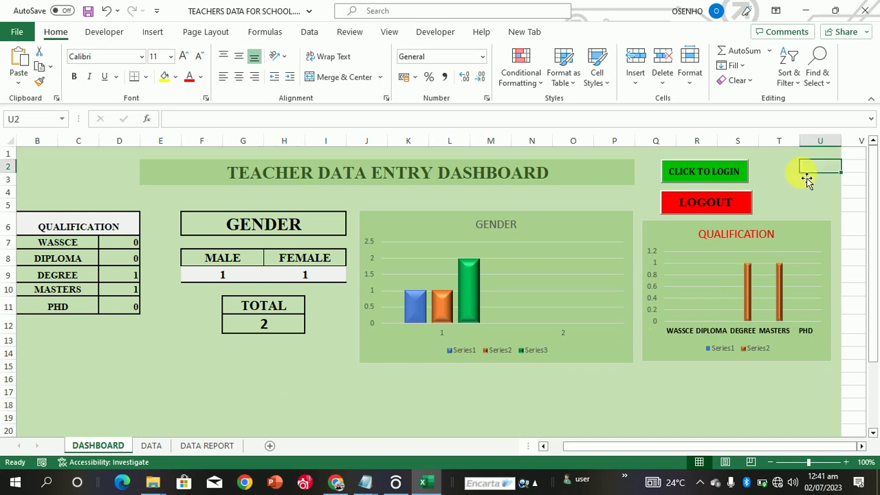
{"action": "left_click", "coordinate": [461, 202]}
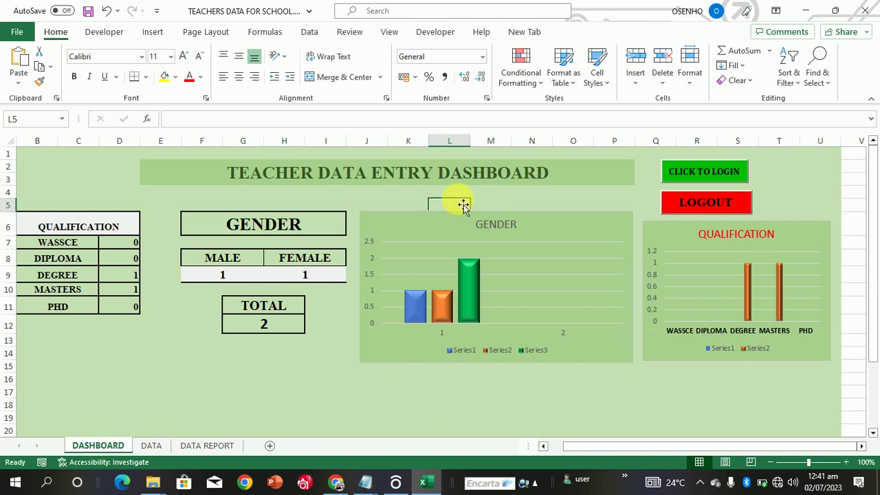
{"action": "left_click", "coordinate": [192, 340]}
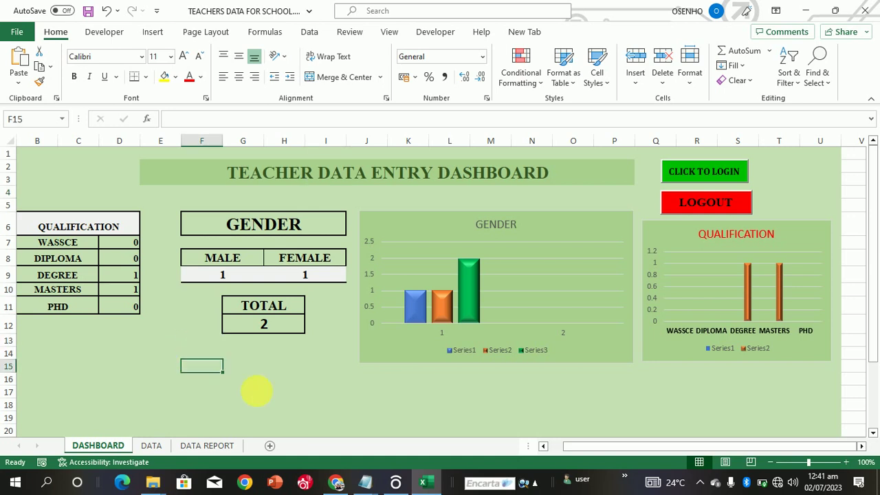
{"action": "left_click", "coordinate": [269, 393]}
{"action": "left_click", "coordinate": [177, 406]}
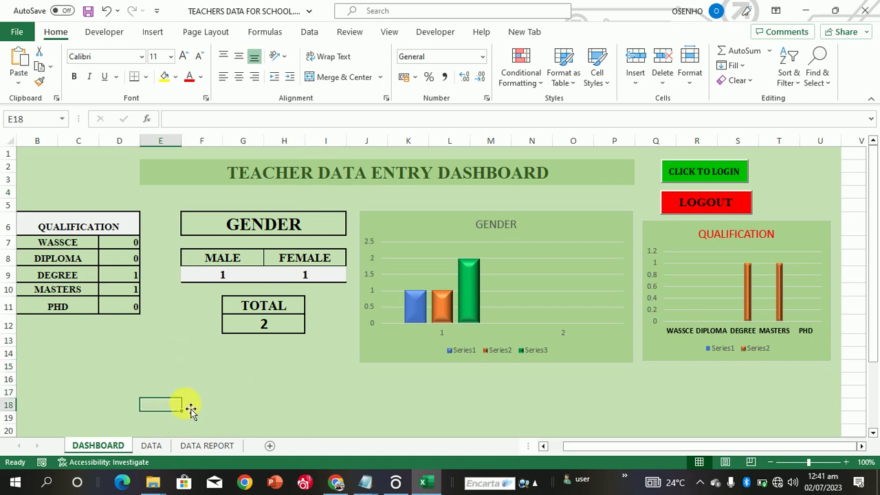
{"action": "left_click", "coordinate": [521, 203]}
{"action": "left_click", "coordinate": [569, 193]}
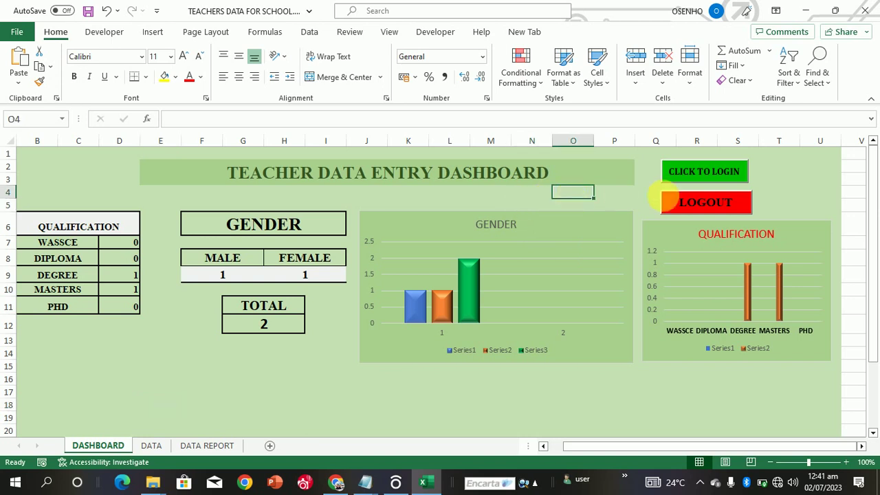
{"action": "left_click", "coordinate": [678, 203]}
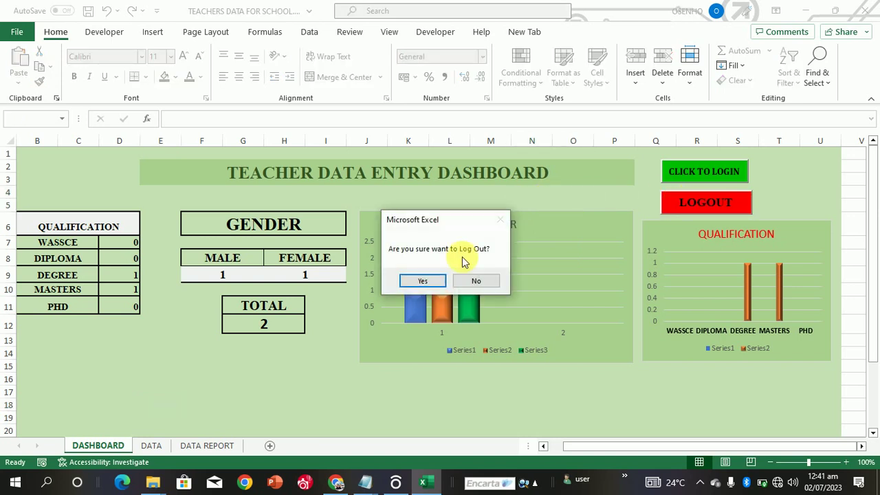
{"action": "left_click", "coordinate": [460, 279]}
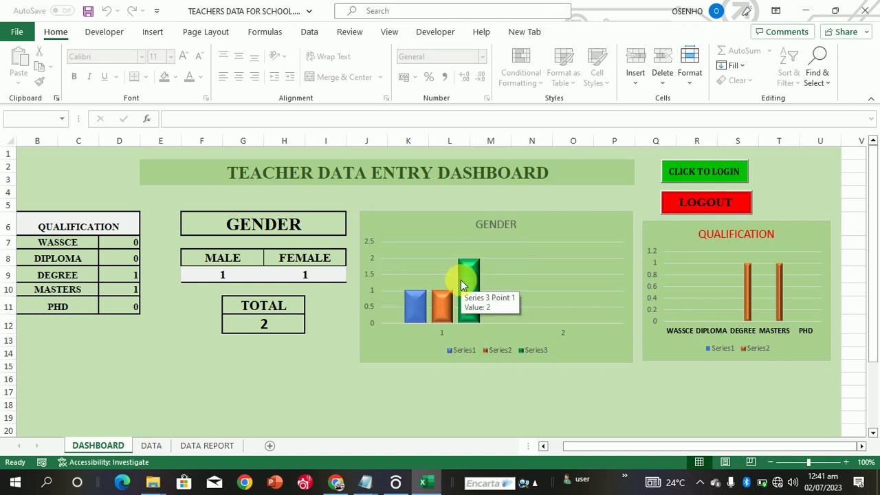
Step: Browse the DATA and DATA REPORT sheets, then log out from DASHBOARD, confirming Yes and OK
{"action": "left_click", "coordinate": [151, 445]}
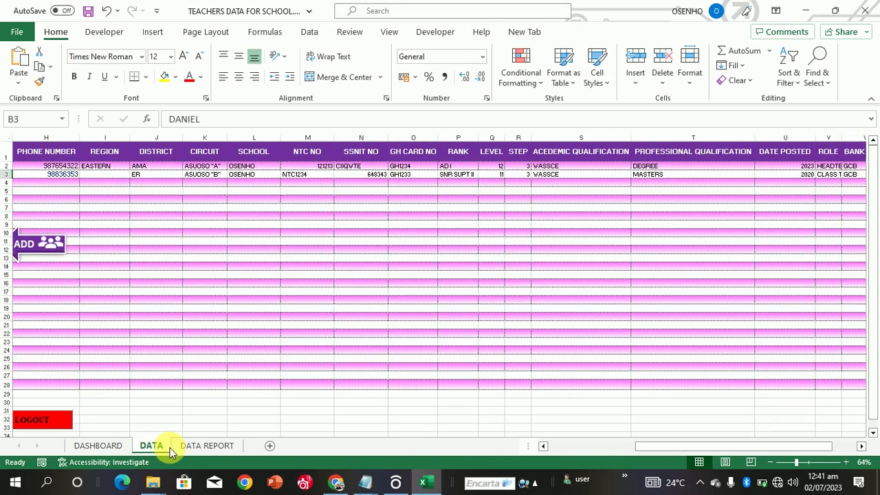
{"action": "left_click", "coordinate": [187, 447]}
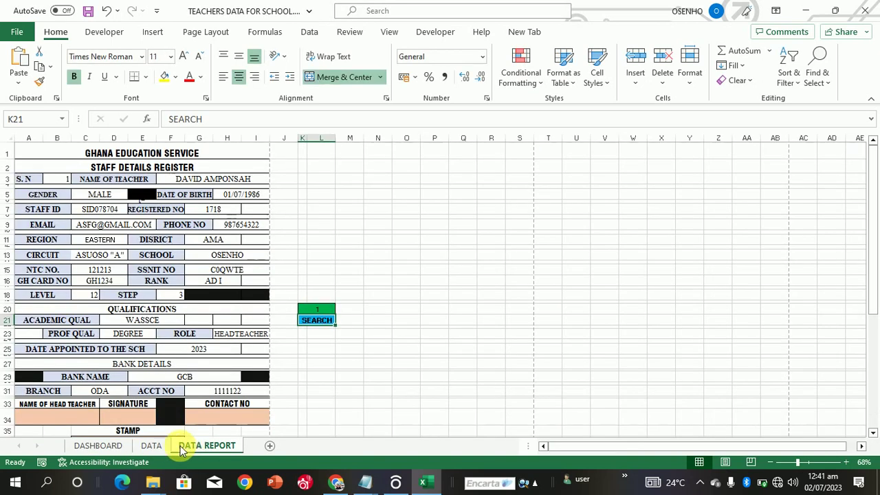
{"action": "left_click", "coordinate": [151, 446]}
{"action": "left_click", "coordinate": [105, 448]}
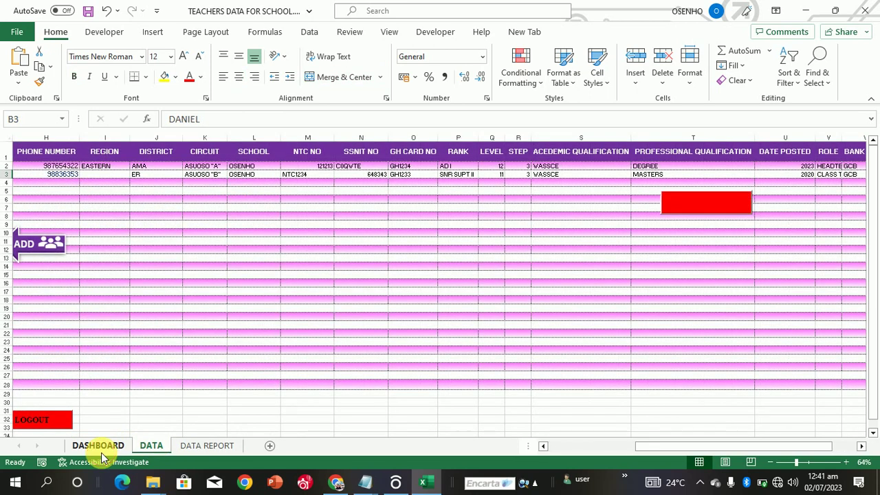
{"action": "left_click", "coordinate": [676, 206]}
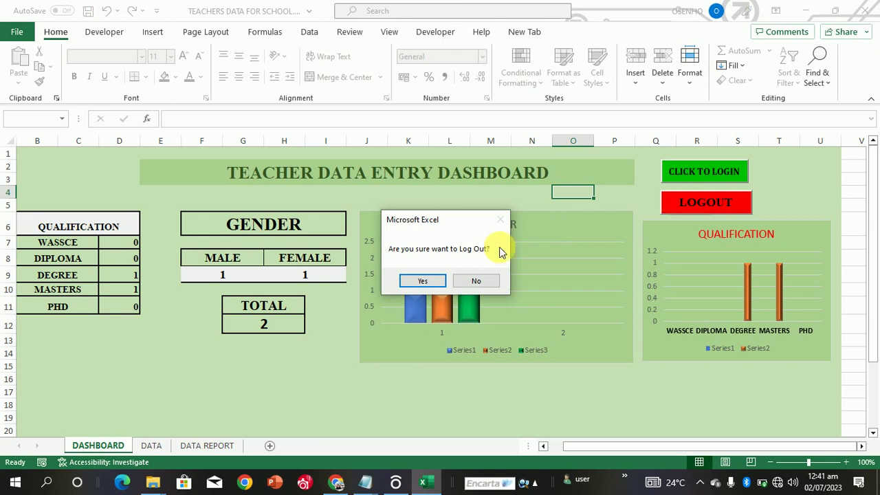
{"action": "left_click", "coordinate": [422, 282]}
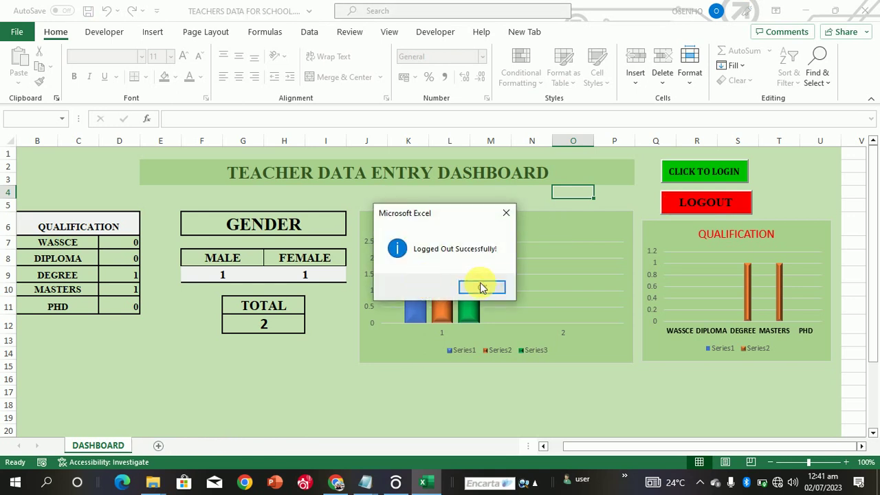
{"action": "left_click", "coordinate": [482, 287]}
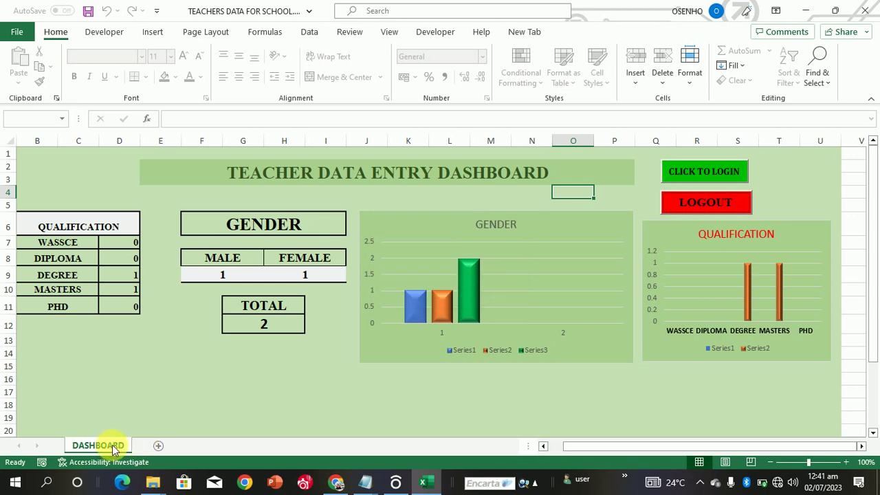
Step: Log in with the username and password, close the data entry form, and show DASHBOARD
{"action": "left_click", "coordinate": [215, 427]}
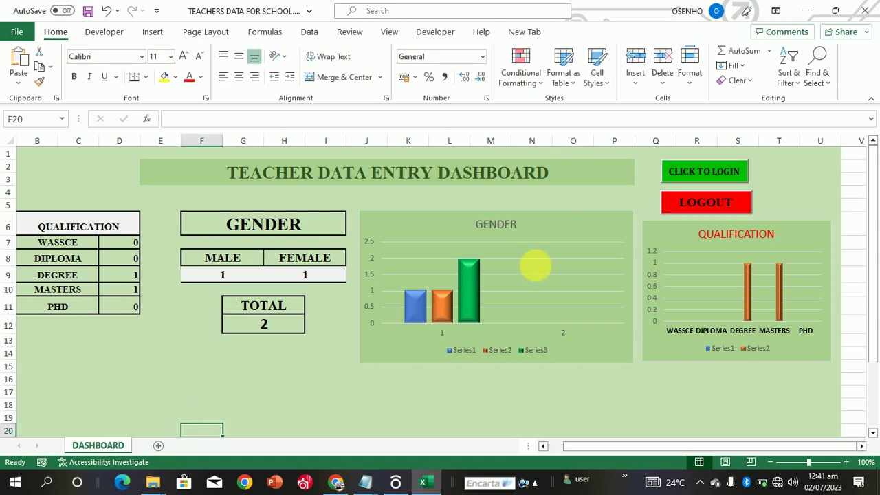
{"action": "left_click", "coordinate": [686, 172]}
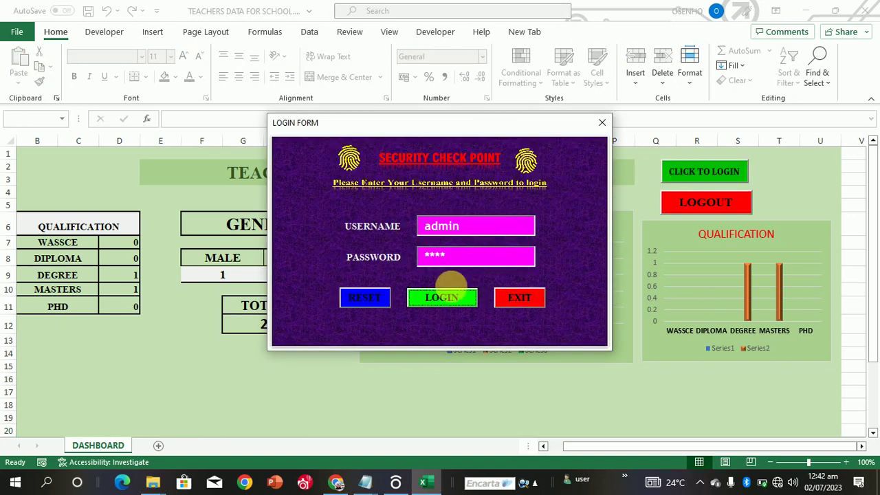
{"action": "left_click", "coordinate": [446, 298]}
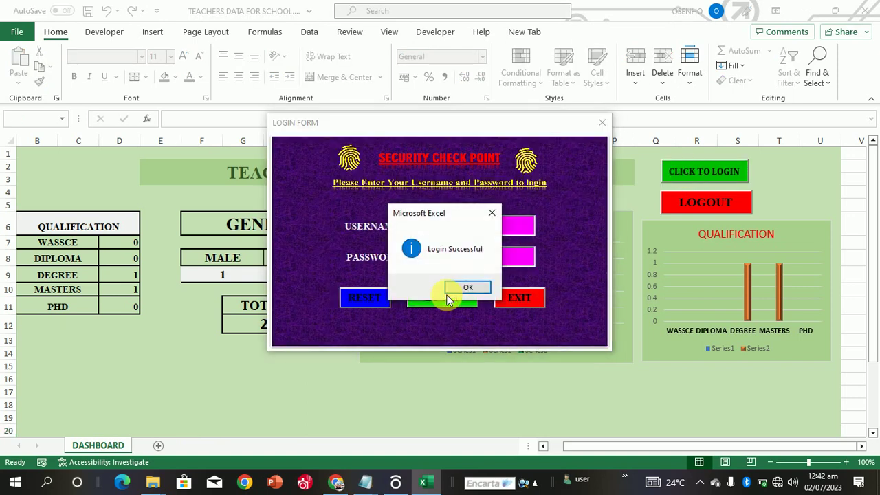
{"action": "left_click", "coordinate": [463, 289]}
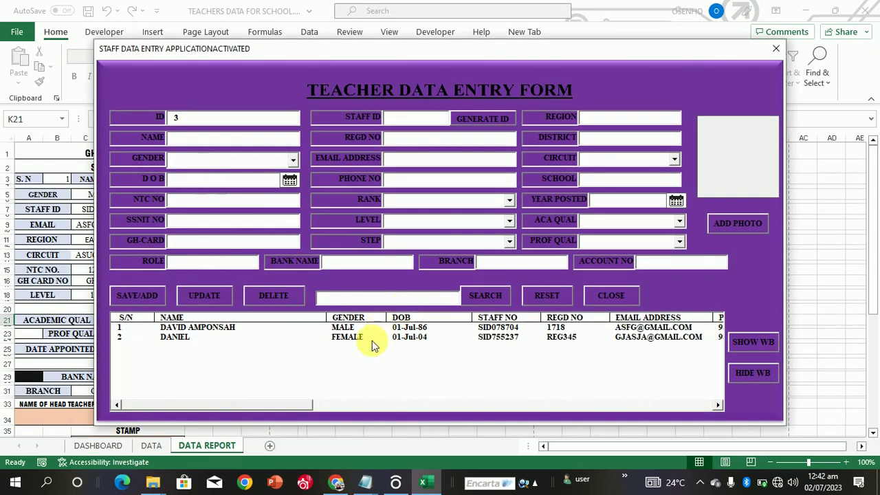
{"action": "left_click", "coordinate": [623, 295]}
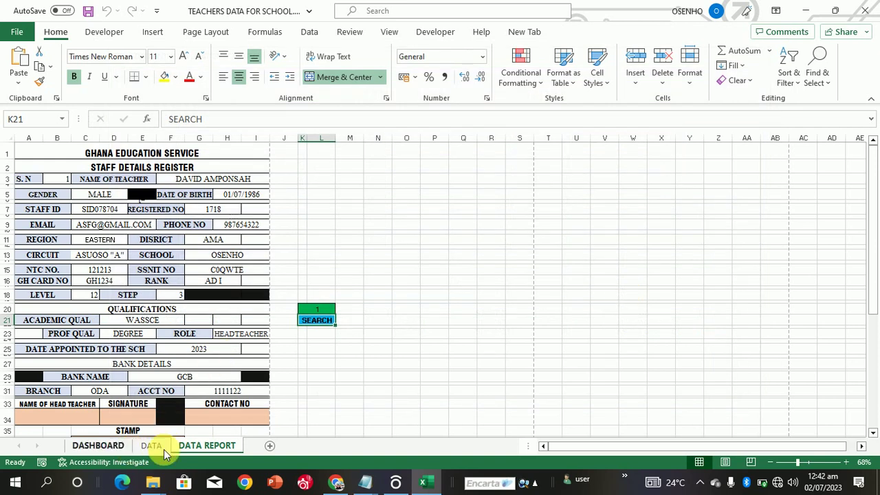
{"action": "left_click", "coordinate": [108, 446]}
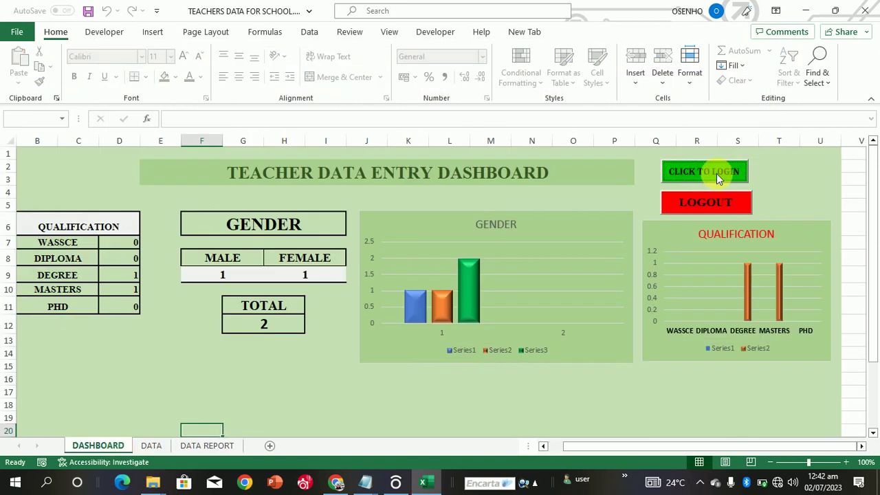
Step: Log out of the workbook, confirming Yes and dismissing the logged-out message
{"action": "left_click", "coordinate": [701, 199]}
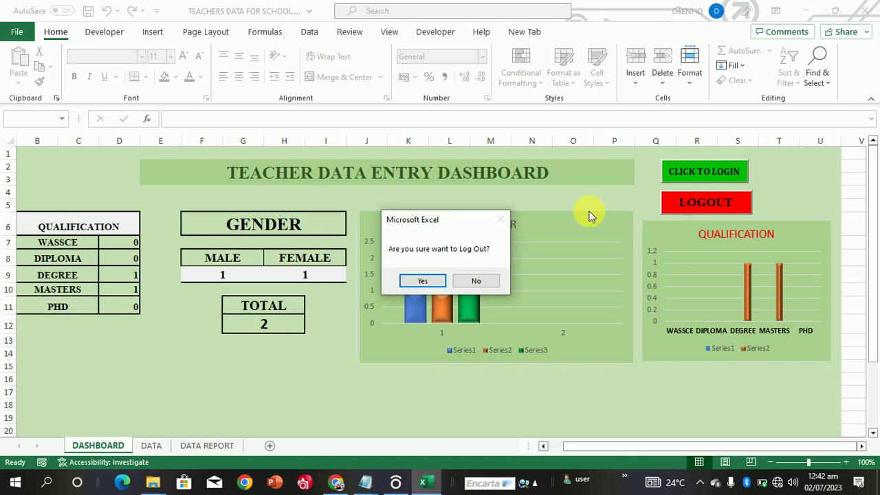
{"action": "left_click", "coordinate": [425, 280]}
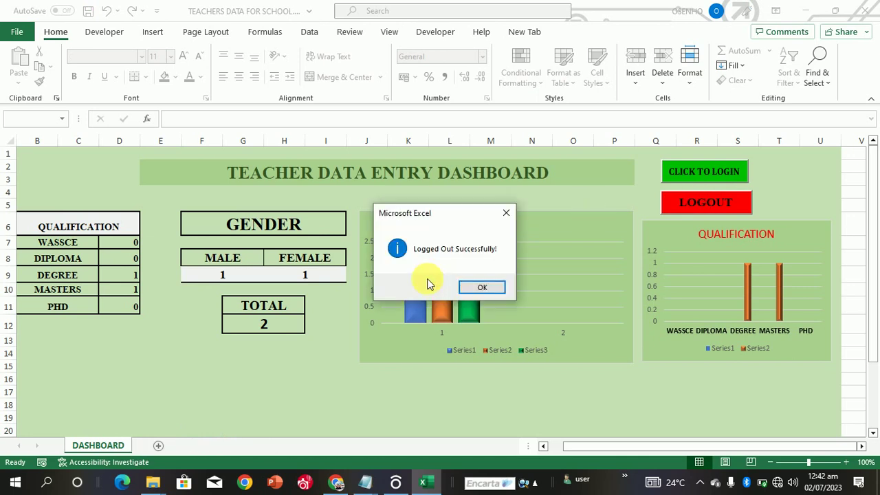
{"action": "left_click", "coordinate": [483, 287]}
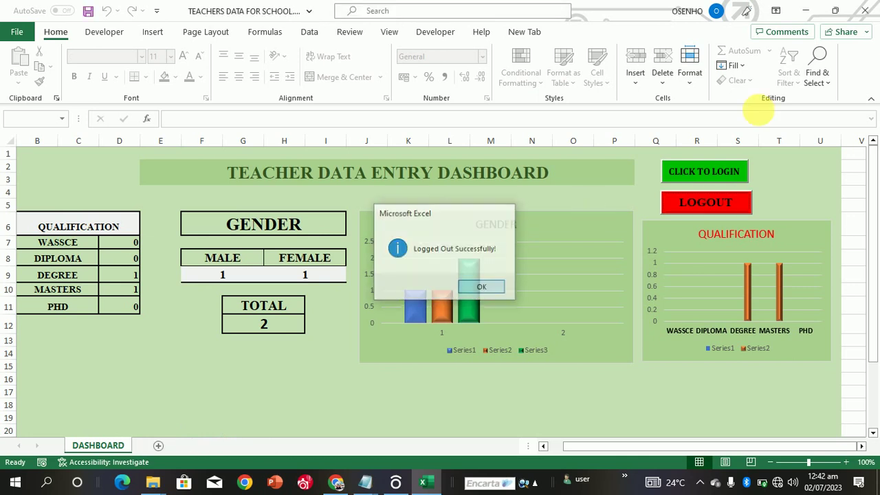
Step: Close Excel, saving the workbook changes
{"action": "left_click", "coordinate": [864, 19]}
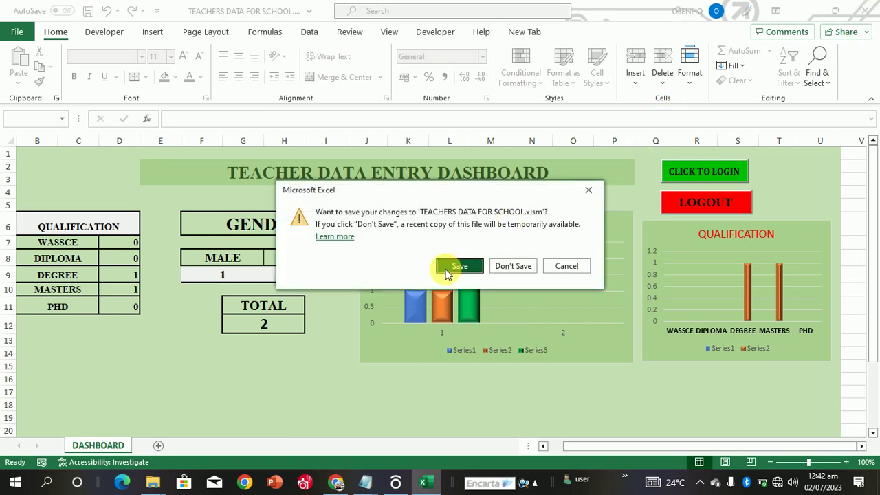
{"action": "left_click", "coordinate": [454, 268]}
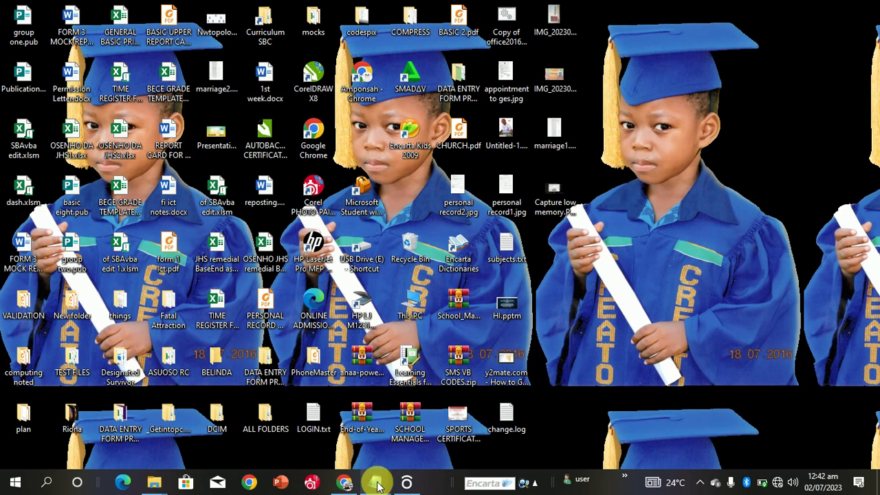
{"action": "mouse_move", "coordinate": [376, 485]}
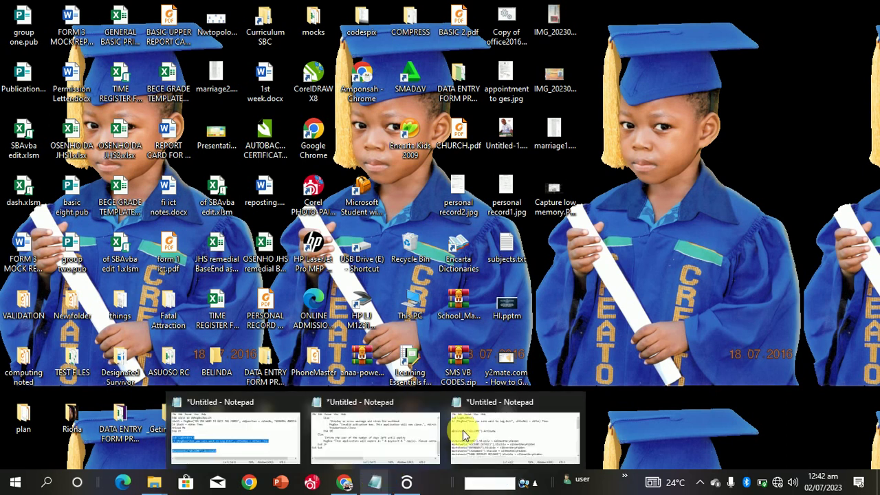